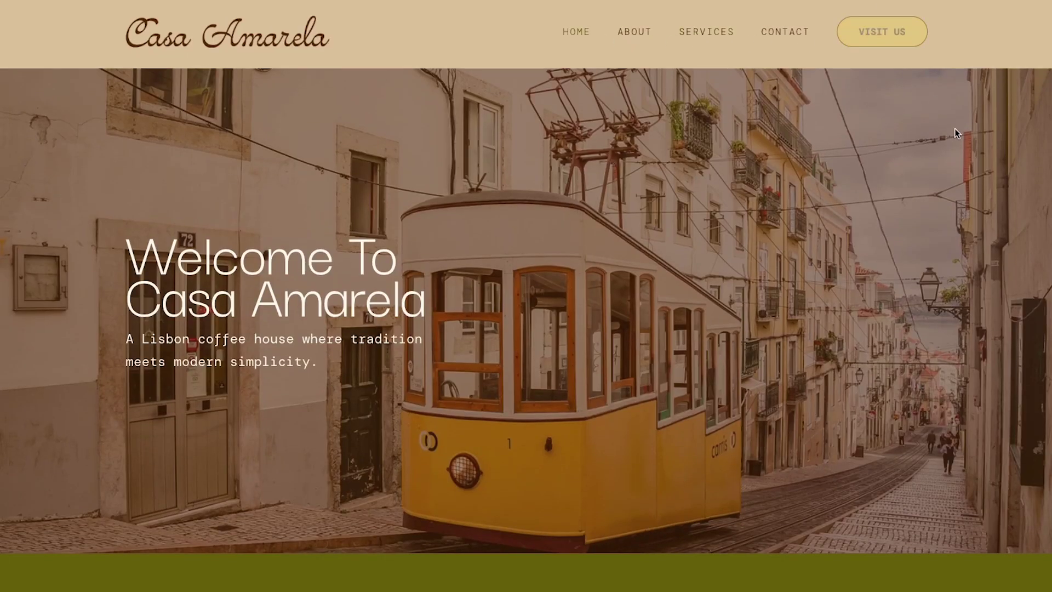
Look through the Casa Amarela home page, from the welcome banner to the menu section
{"action": "scroll", "coordinate": [965, 210], "scroll_direction": "down", "scroll_amount": 12}
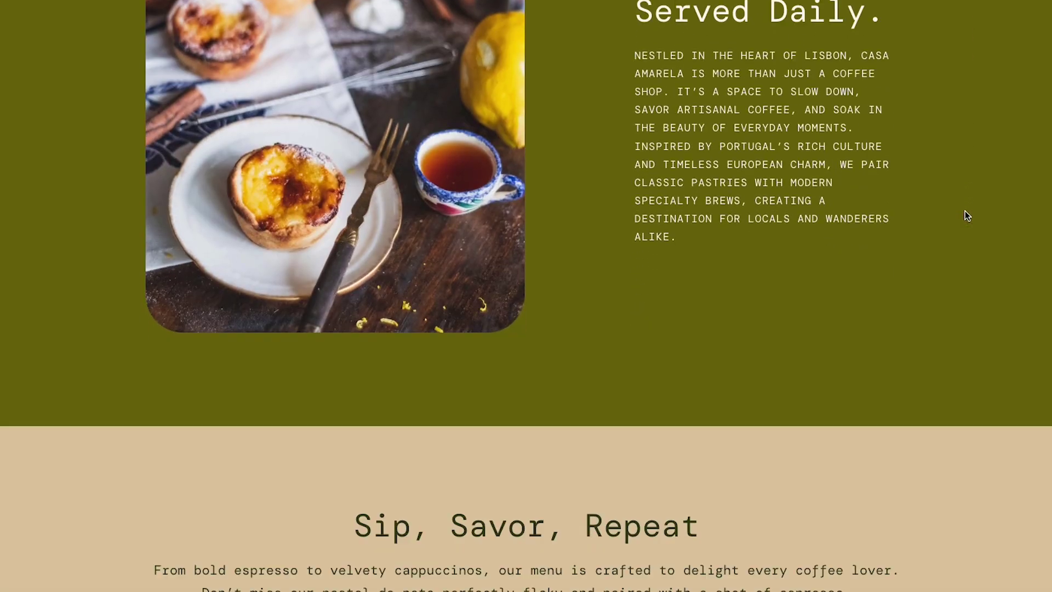
{"action": "scroll", "coordinate": [965, 215], "scroll_direction": "down", "scroll_amount": 20}
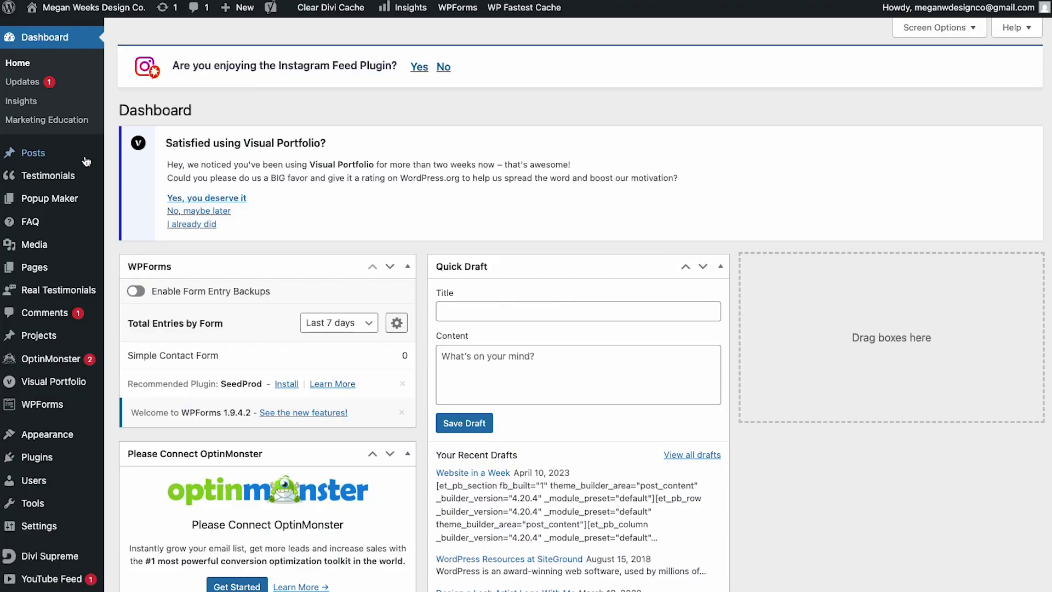
Switch to the WordPress dashboard and look through the site's lists of pages and projects
{"action": "left_click", "coordinate": [39, 268]}
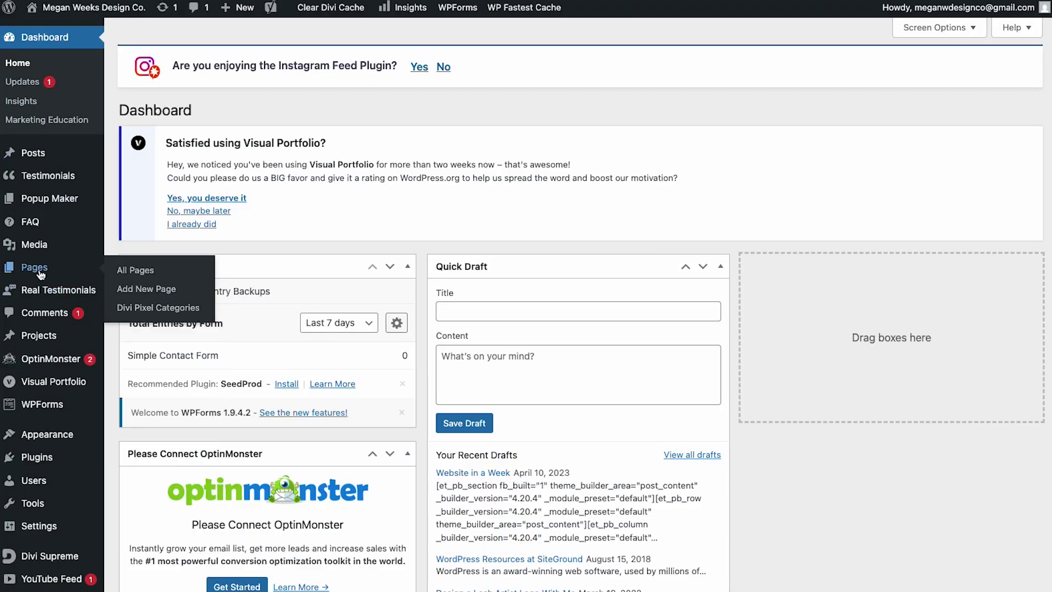
{"action": "scroll", "coordinate": [433, 258], "scroll_direction": "down", "scroll_amount": 15}
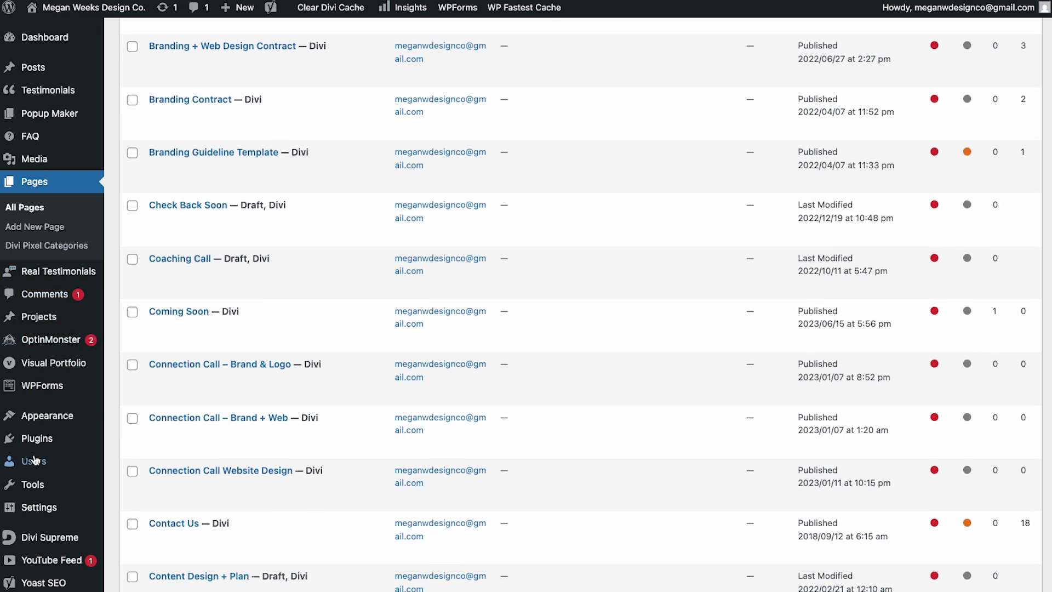
{"action": "left_click", "coordinate": [34, 318]}
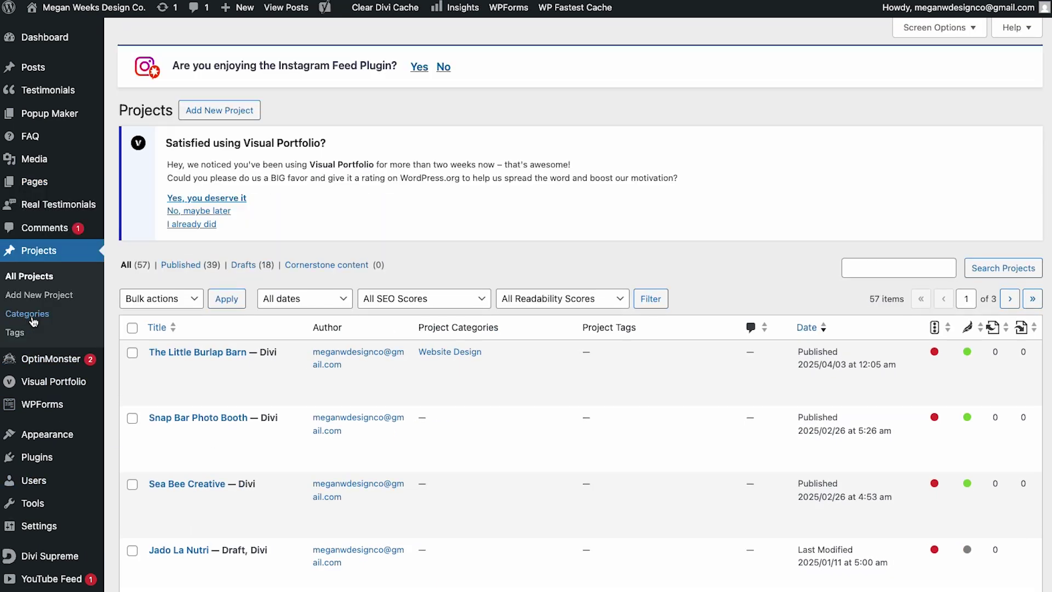
{"action": "scroll", "coordinate": [51, 334], "scroll_direction": "down", "scroll_amount": 3}
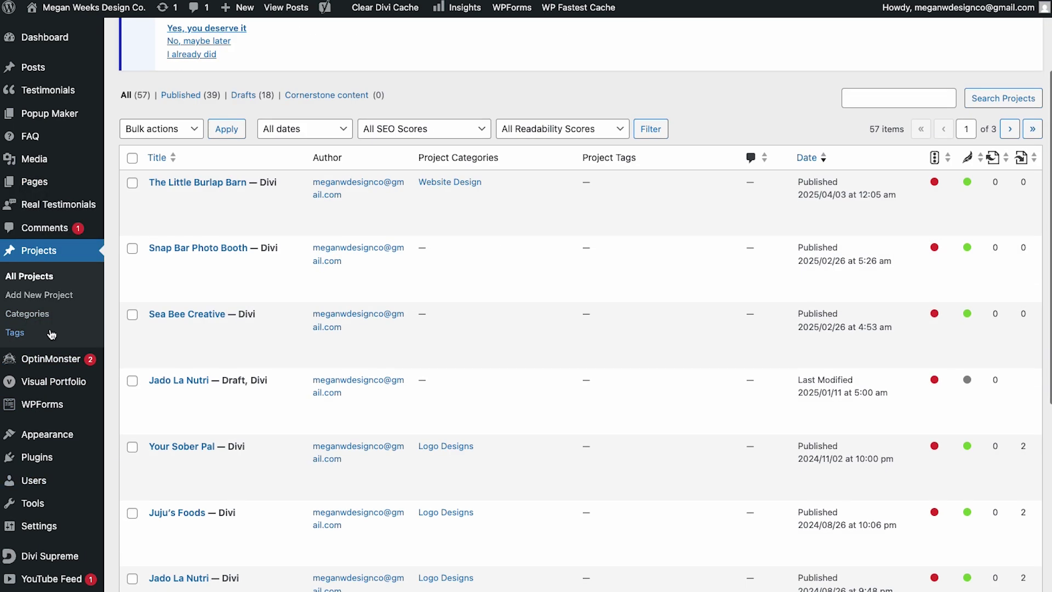
Look through the Visual Portfolio plugin's projects, categories and saved layouts
{"action": "left_click", "coordinate": [65, 392]}
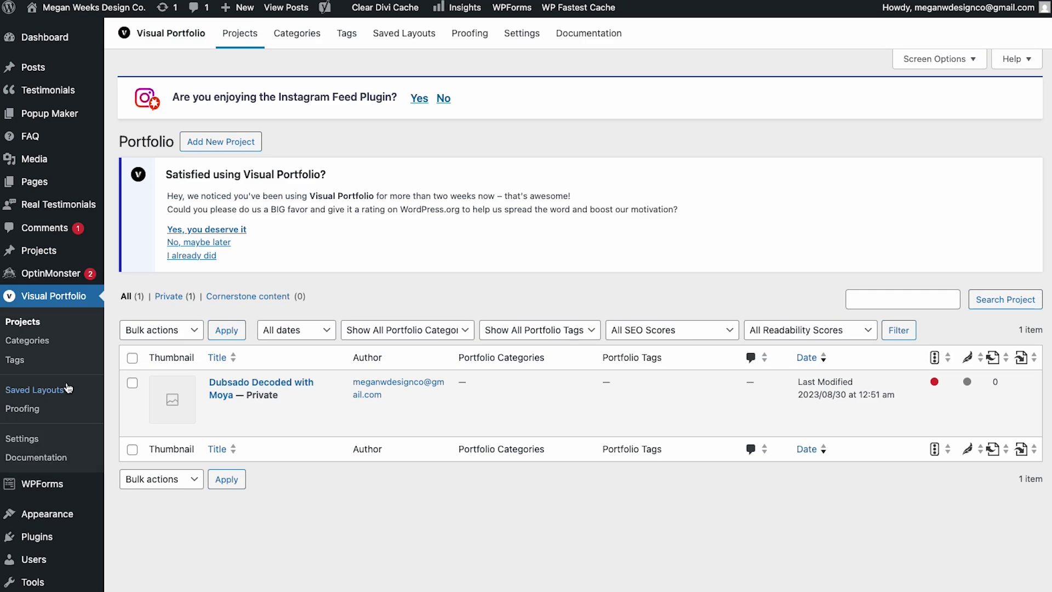
{"action": "left_click", "coordinate": [43, 342]}
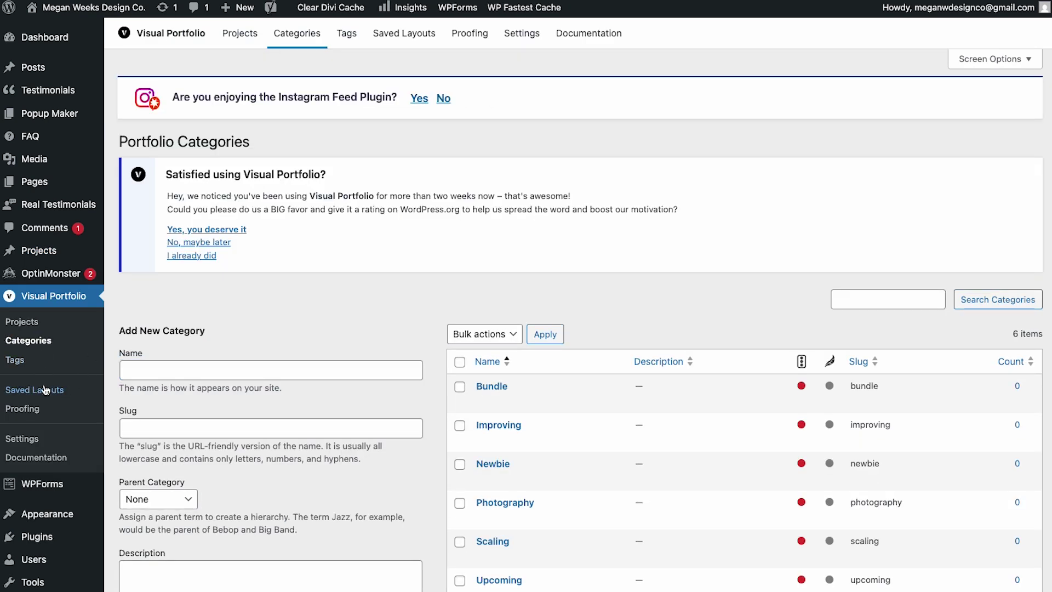
{"action": "scroll", "coordinate": [293, 287], "scroll_direction": "down", "scroll_amount": 4}
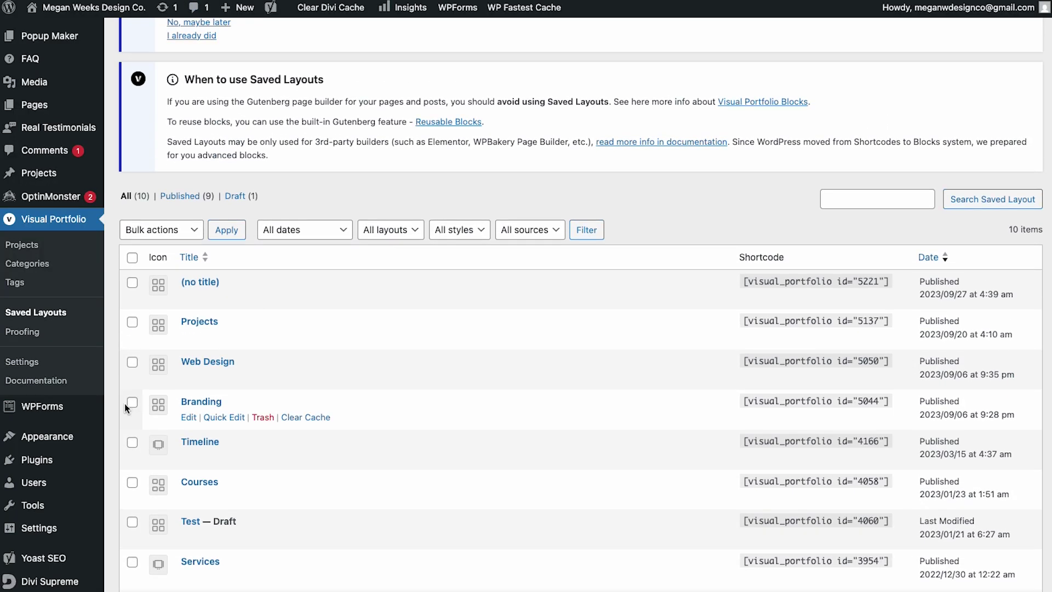
{"action": "mouse_move", "coordinate": [68, 441]}
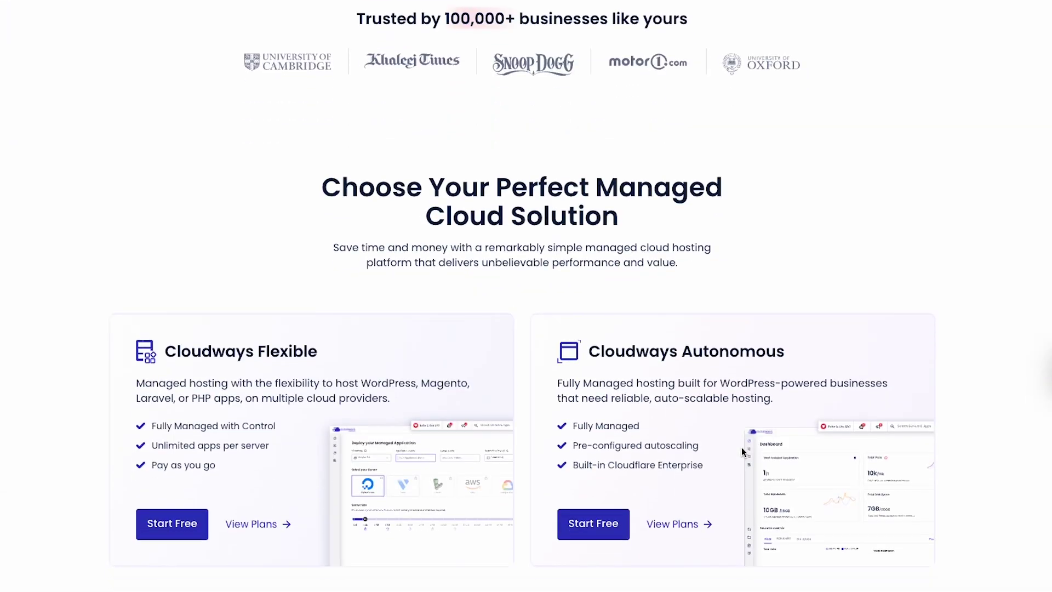
{"action": "scroll", "coordinate": [742, 448], "scroll_direction": "down", "scroll_amount": 20}
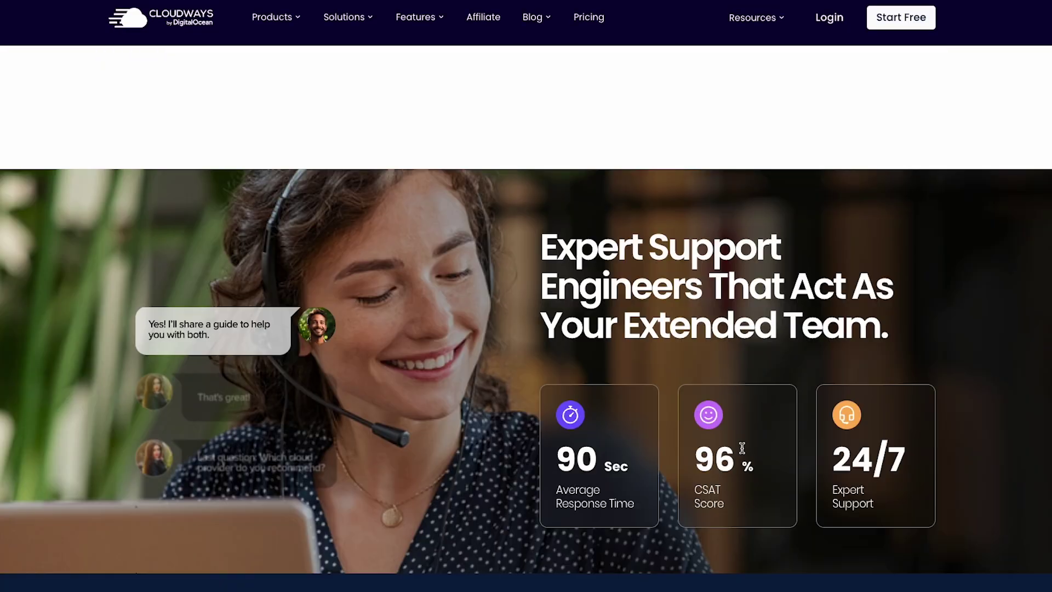
Switch to the Cloudways website and look over its hosting options, expert support section and features overview
{"action": "scroll", "coordinate": [742, 448], "scroll_direction": "up", "scroll_amount": 20}
{"action": "mouse_move", "coordinate": [431, 21]}
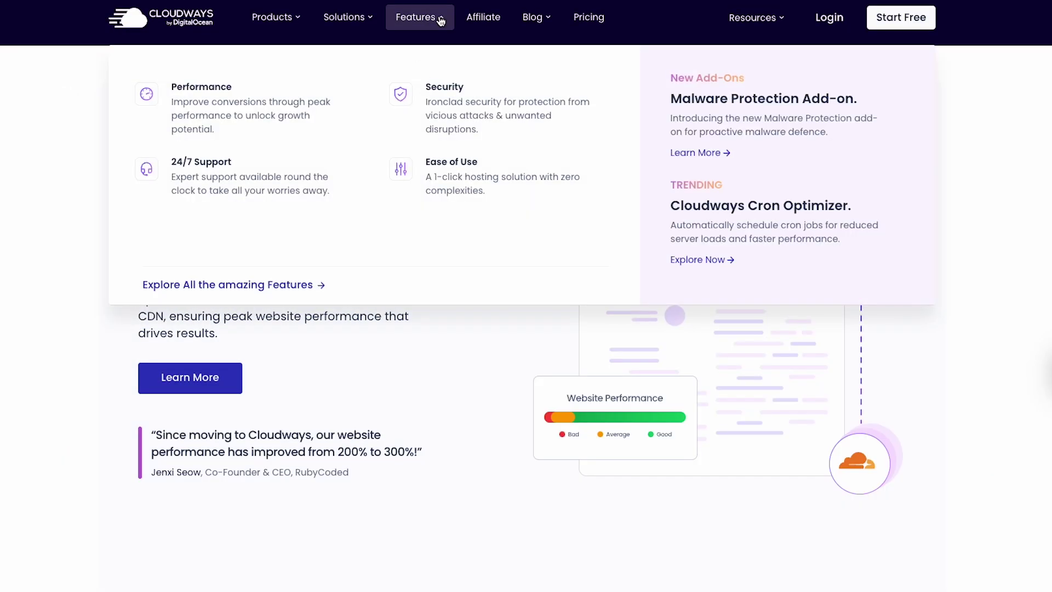
Open the Cloudways WordPress hosting page and review its server walkthrough, DigitalOcean pricing plans and hosting comparison table
{"action": "mouse_move", "coordinate": [284, 23]}
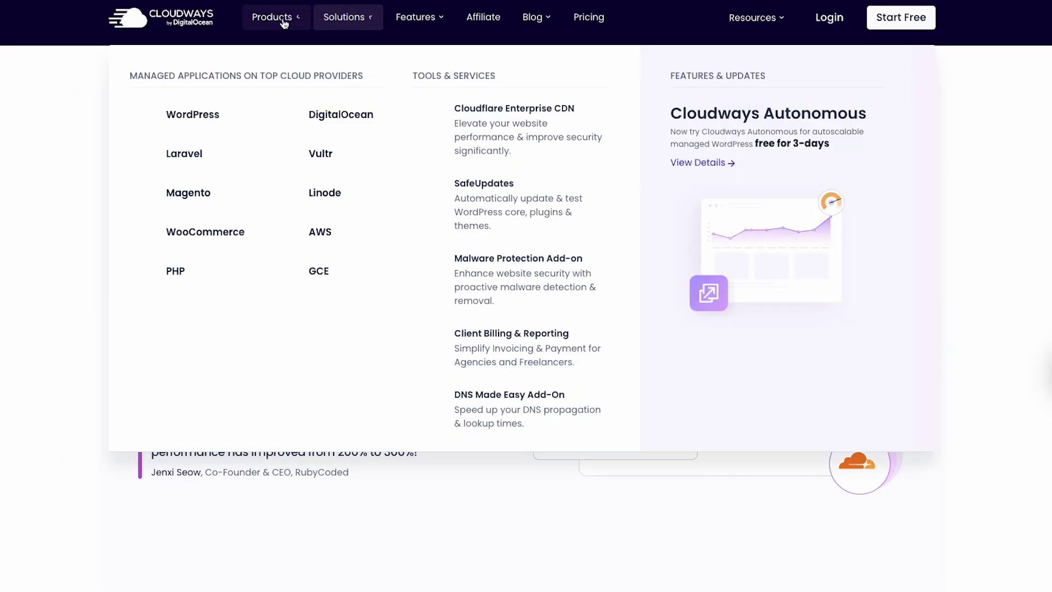
{"action": "left_click", "coordinate": [182, 121]}
{"action": "scroll", "coordinate": [804, 225], "scroll_direction": "down", "scroll_amount": 15}
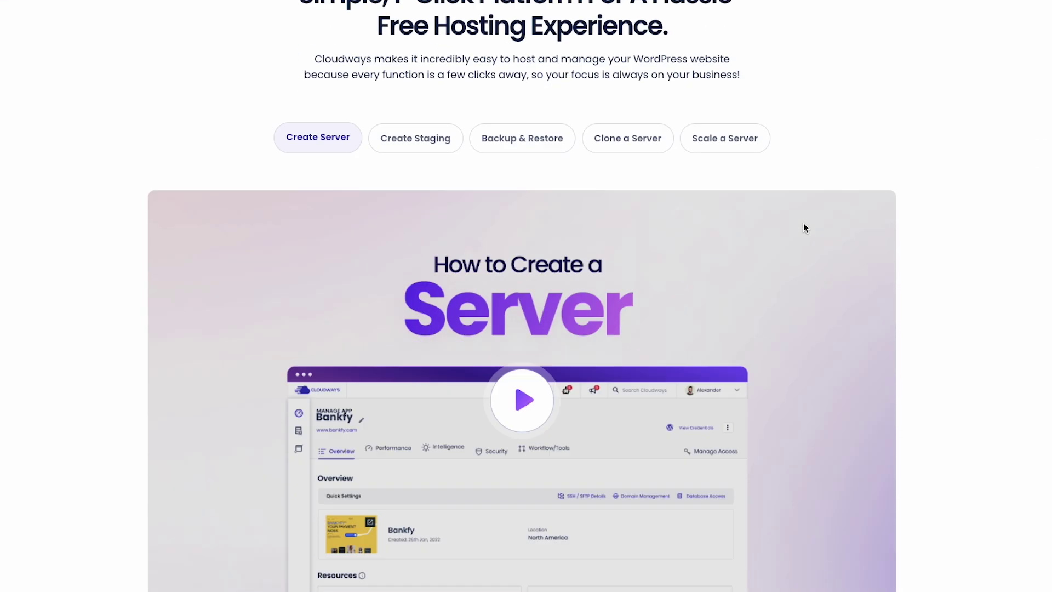
{"action": "scroll", "coordinate": [804, 223], "scroll_direction": "down", "scroll_amount": 20}
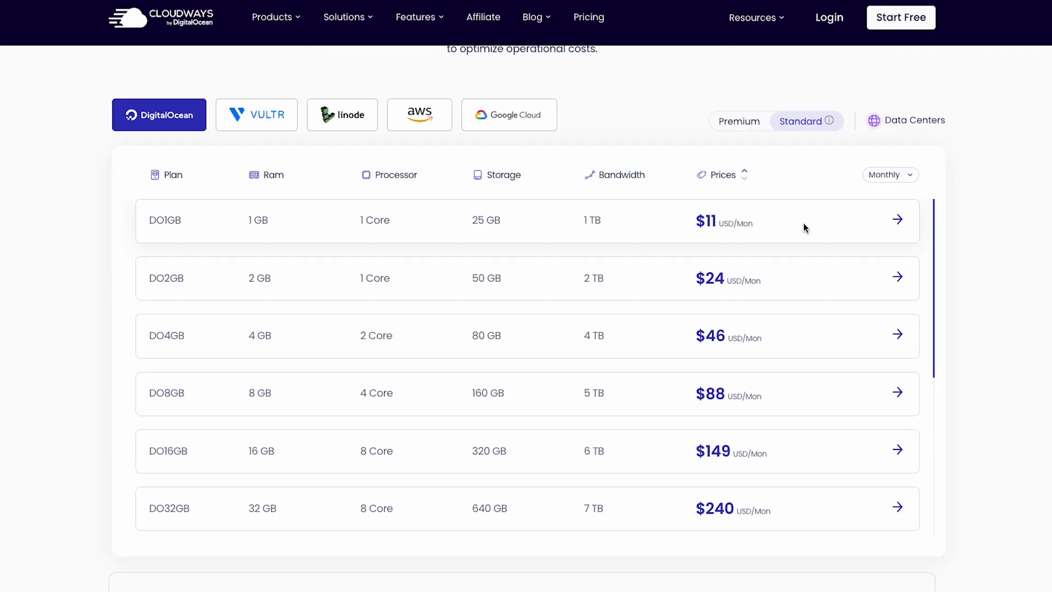
{"action": "scroll", "coordinate": [803, 228], "scroll_direction": "down", "scroll_amount": 20}
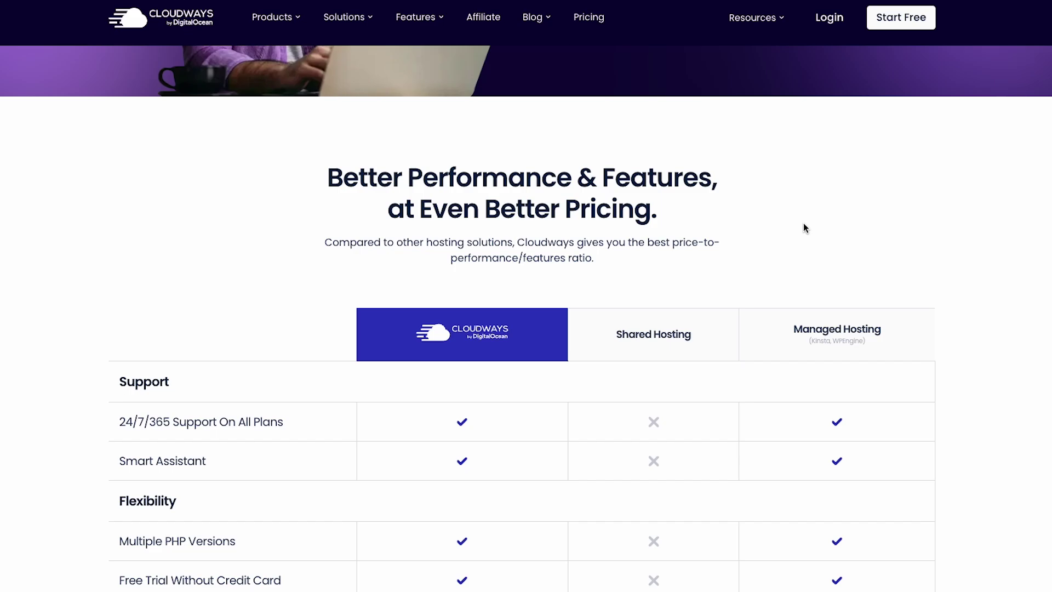
{"action": "scroll", "coordinate": [803, 222], "scroll_direction": "down", "scroll_amount": 5}
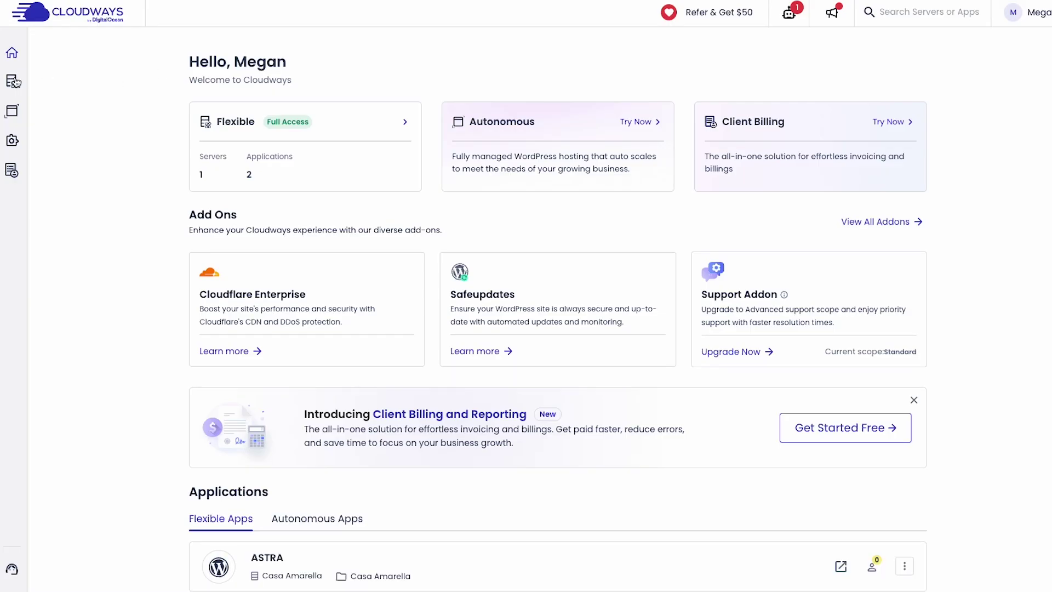
View the master credentials page of the Casa Amarella server in the Cloudways account, and return to the server list
{"action": "left_click", "coordinate": [12, 82]}
{"action": "left_click", "coordinate": [371, 156]}
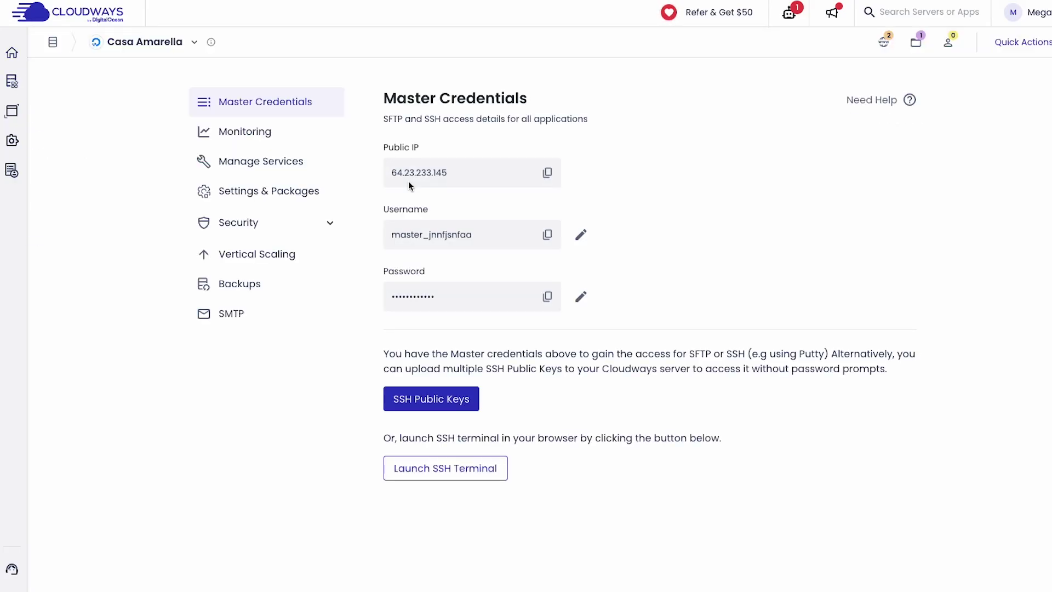
{"action": "left_click", "coordinate": [15, 85]}
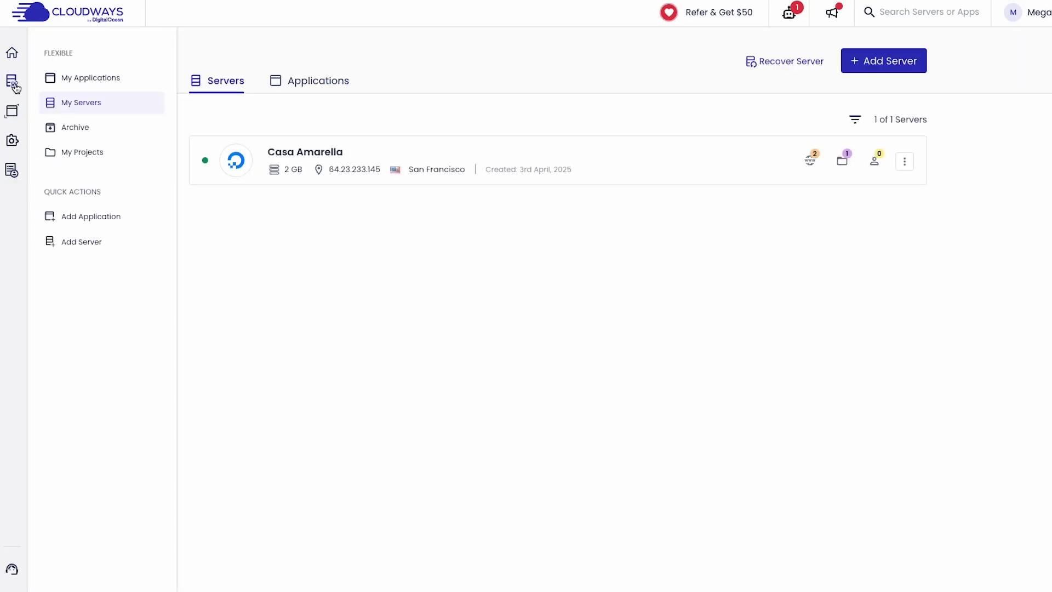
Start adding a server with Astra Pro as the application, naming both the application and the server MWDESIGN
{"action": "left_click", "coordinate": [860, 62]}
{"action": "left_click", "coordinate": [351, 160]}
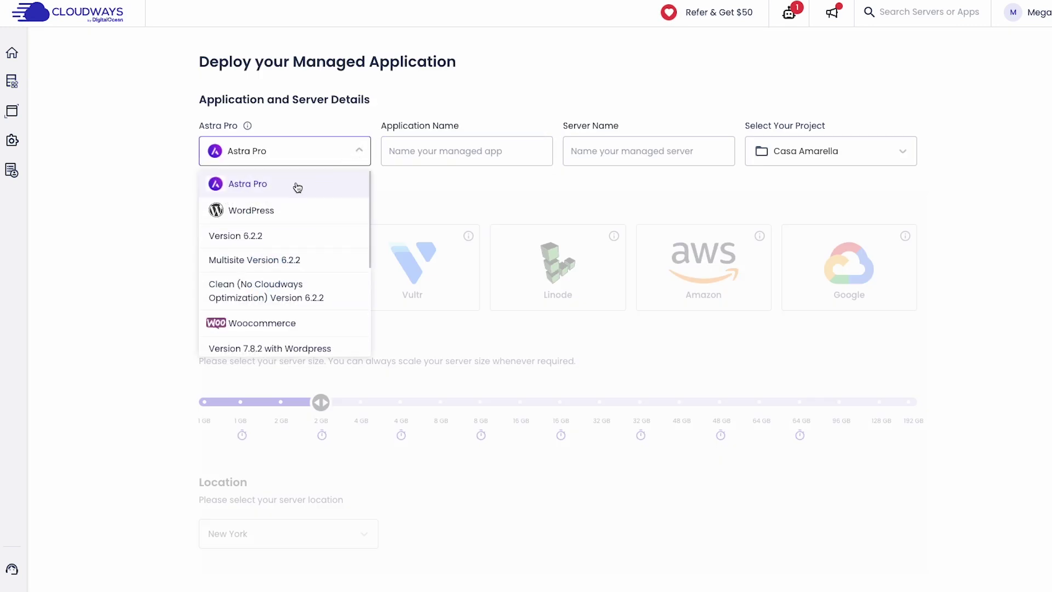
{"action": "left_click", "coordinate": [231, 186]}
{"action": "scroll", "coordinate": [525, 105], "scroll_direction": "down", "scroll_amount": 2}
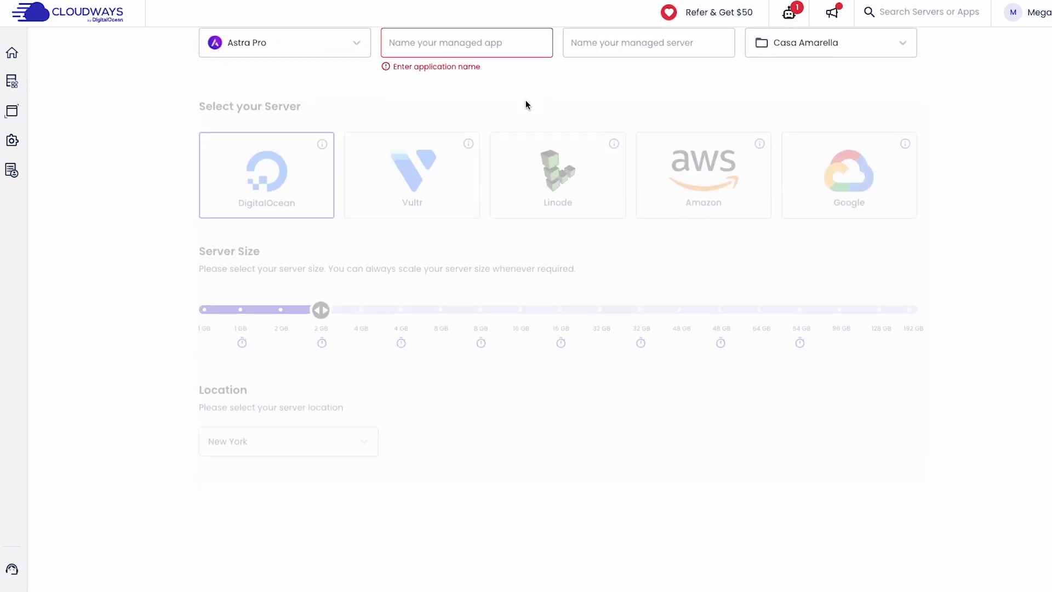
{"action": "left_click", "coordinate": [471, 42]}
{"action": "left_click", "coordinate": [482, 75]}
{"action": "left_click", "coordinate": [636, 44]}
{"action": "left_click", "coordinate": [643, 76]}
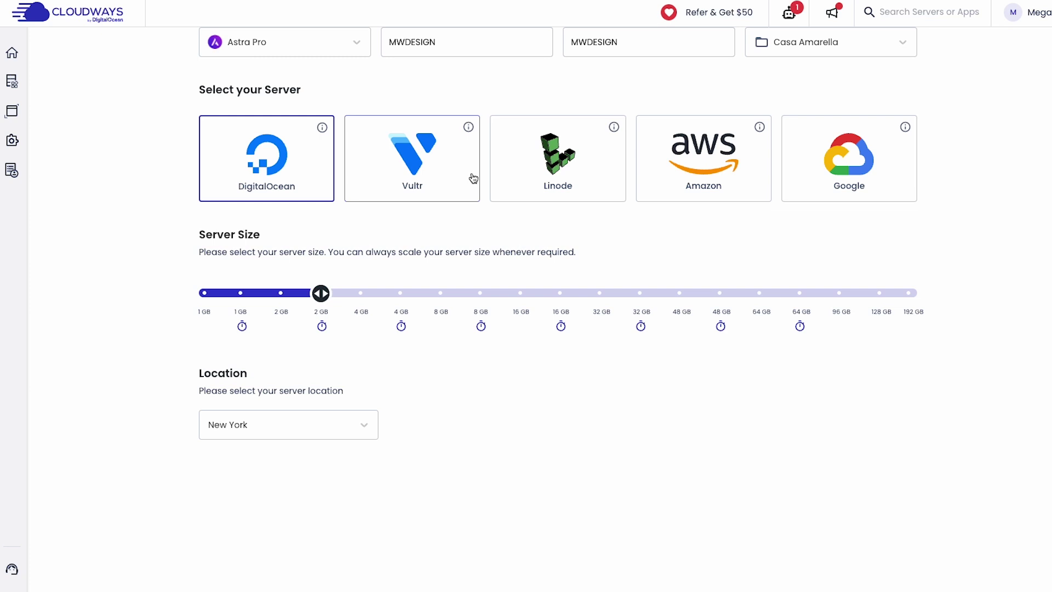
Set the new server's size to 8 GB and select Vultr as the provider
{"action": "scroll", "coordinate": [472, 174], "scroll_direction": "down", "scroll_amount": 1}
{"action": "left_click", "coordinate": [394, 229]}
{"action": "left_click", "coordinate": [476, 229]}
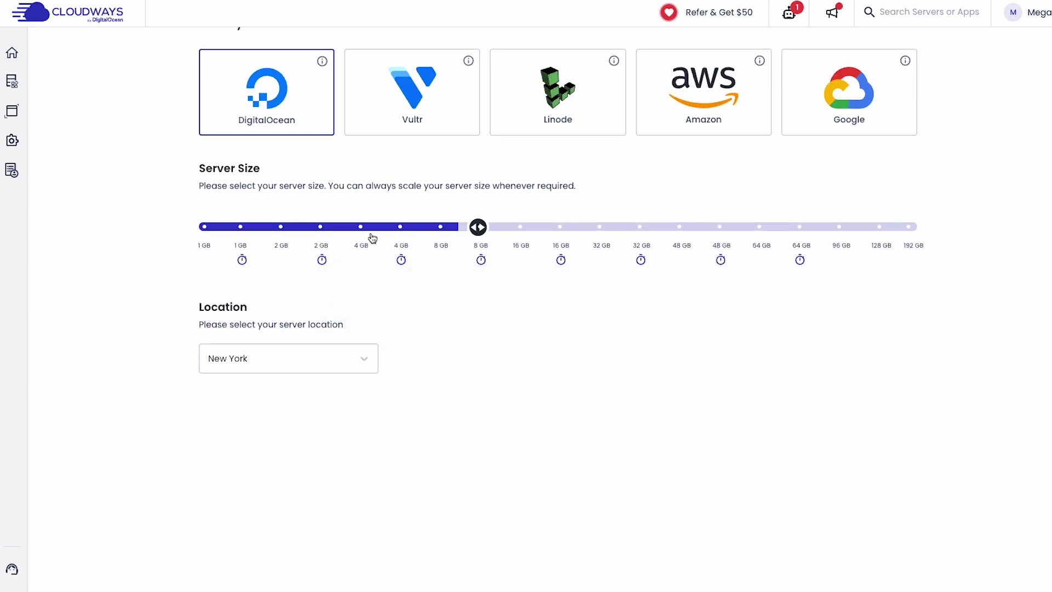
{"action": "left_click", "coordinate": [421, 100]}
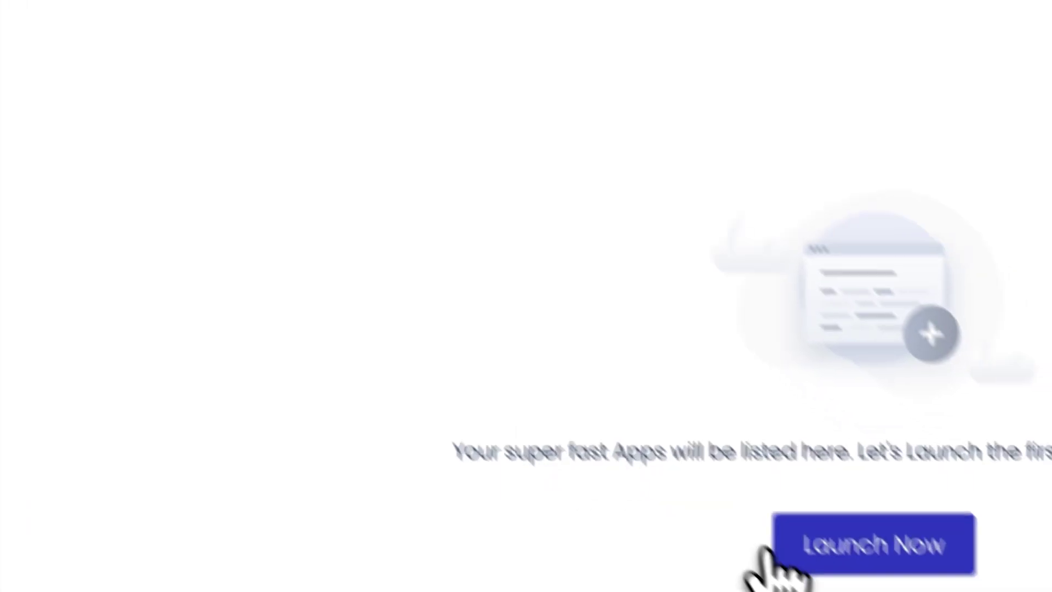
Launch a WordPress Version 6.2.2 application named Casa on a 2 GB DigitalOcean server in San Francisco, and dismiss the referral offer
{"action": "left_click", "coordinate": [787, 547]}
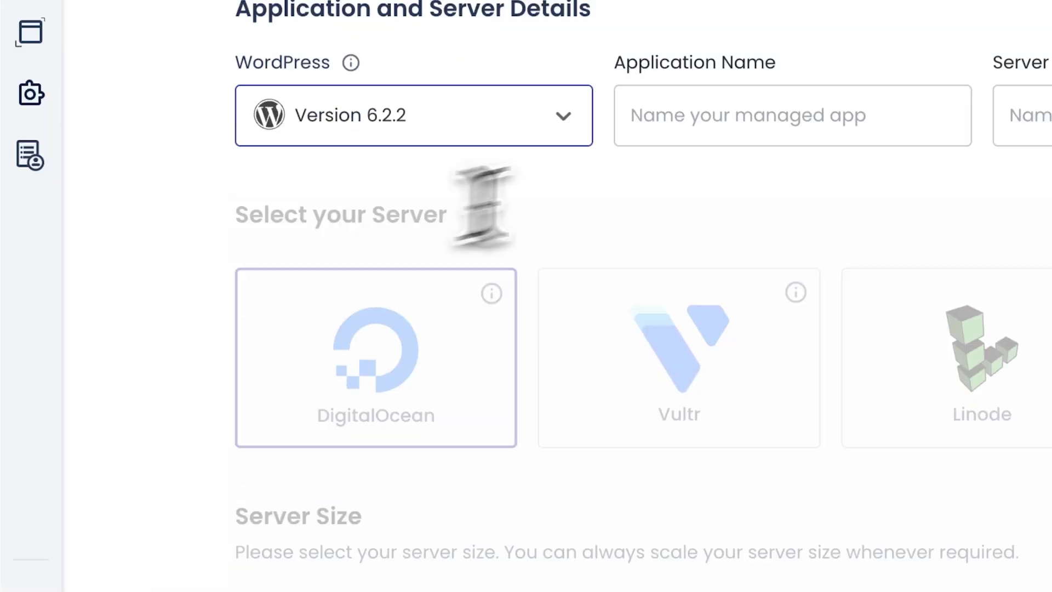
{"action": "left_click", "coordinate": [745, 122]}
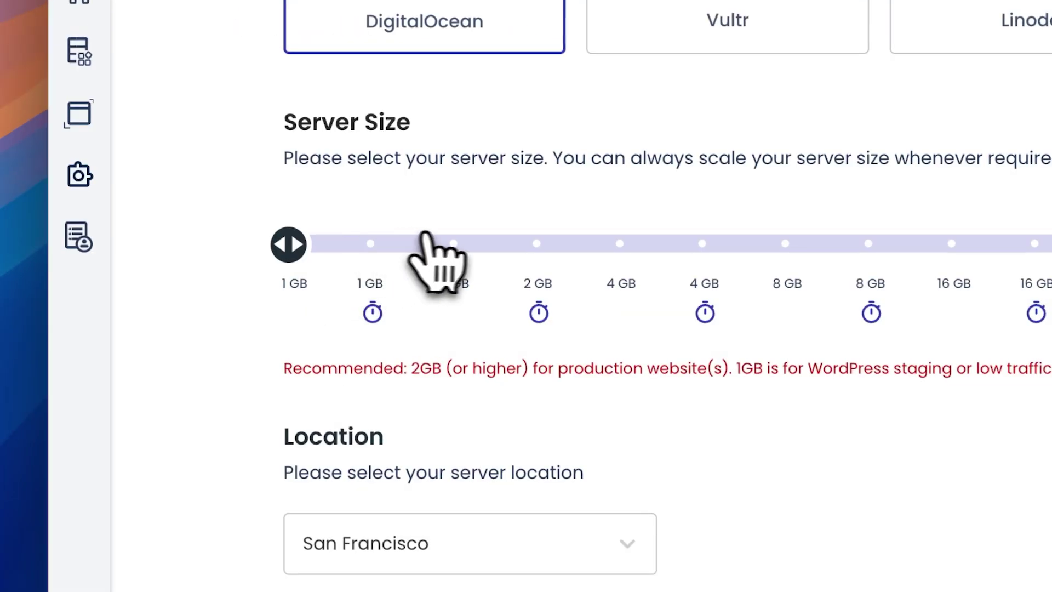
{"action": "left_click", "coordinate": [457, 243]}
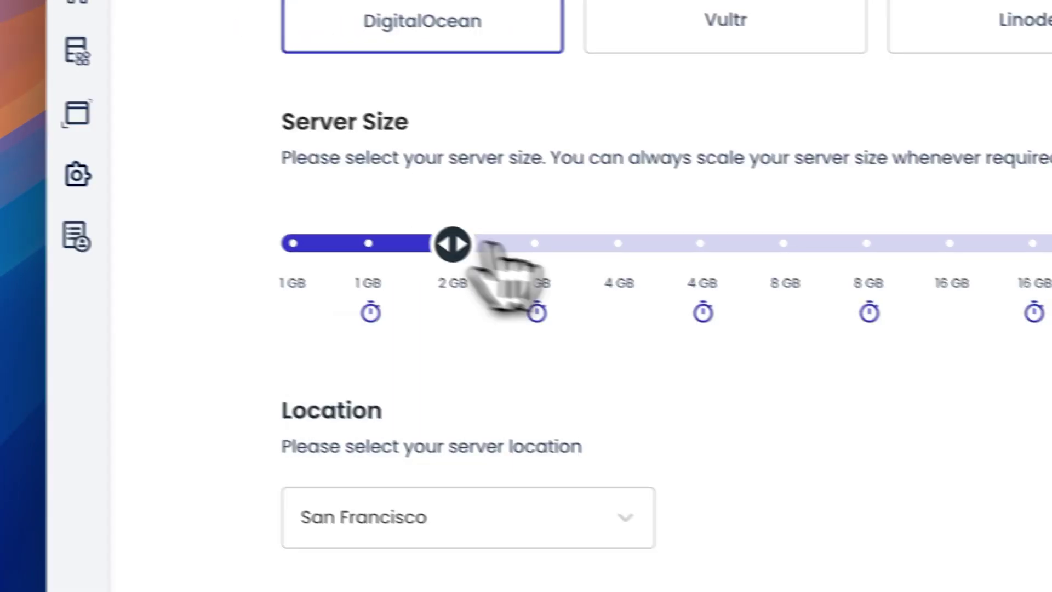
{"action": "left_click", "coordinate": [729, 550]}
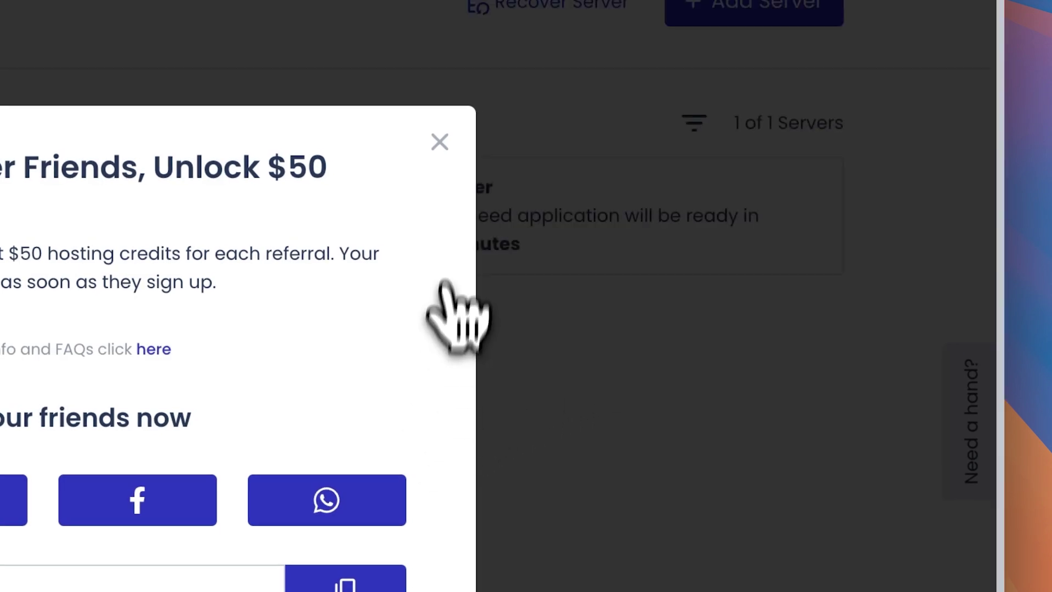
{"action": "left_click", "coordinate": [440, 141]}
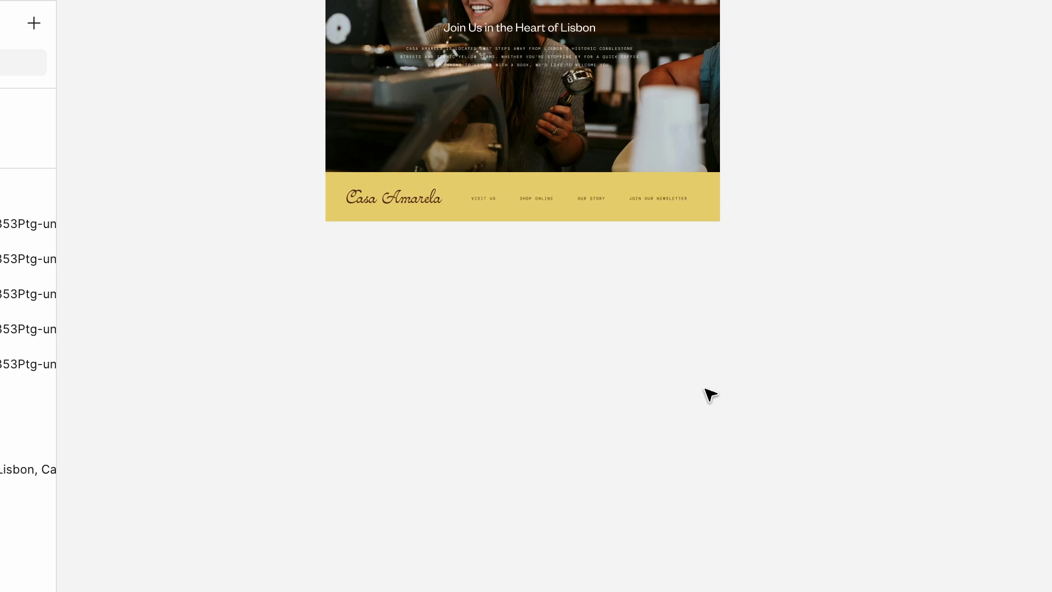
Review the Casa Amarela website mockup from the footer up through the A Slice of Lisbon section
{"action": "scroll", "coordinate": [707, 393], "scroll_direction": "up", "scroll_amount": 12}
{"action": "scroll", "coordinate": [707, 391], "scroll_direction": "up", "scroll_amount": 8}
{"action": "scroll", "coordinate": [707, 391], "scroll_direction": "up", "scroll_amount": 5}
{"action": "scroll", "coordinate": [707, 391], "scroll_direction": "left", "scroll_amount": 10}
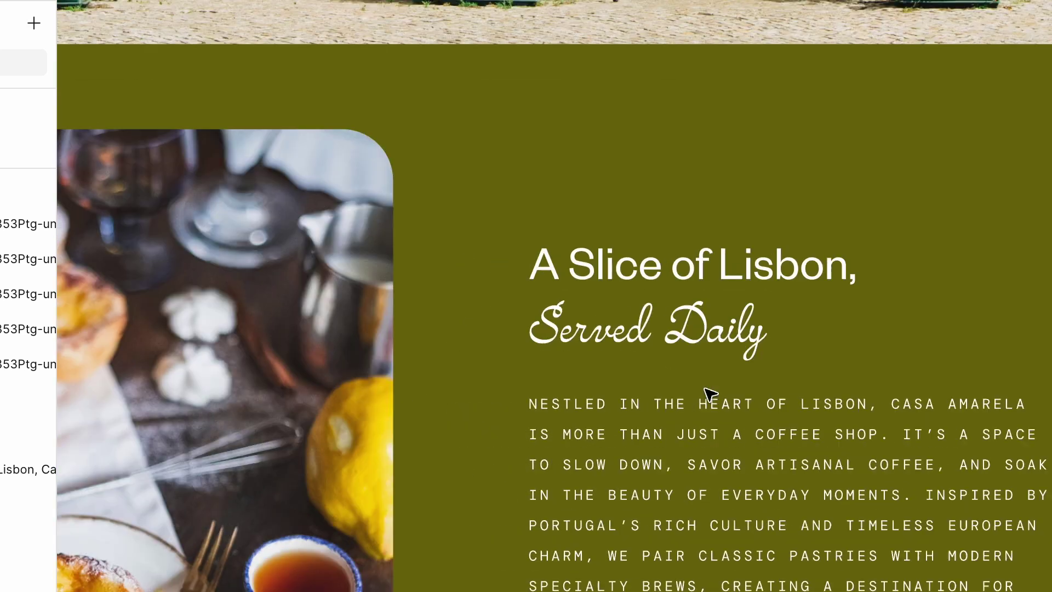
{"action": "scroll", "coordinate": [709, 392], "scroll_direction": "up", "scroll_amount": 10}
{"action": "scroll", "coordinate": [711, 394], "scroll_direction": "up", "scroll_amount": 5, "text": "ctrl"}
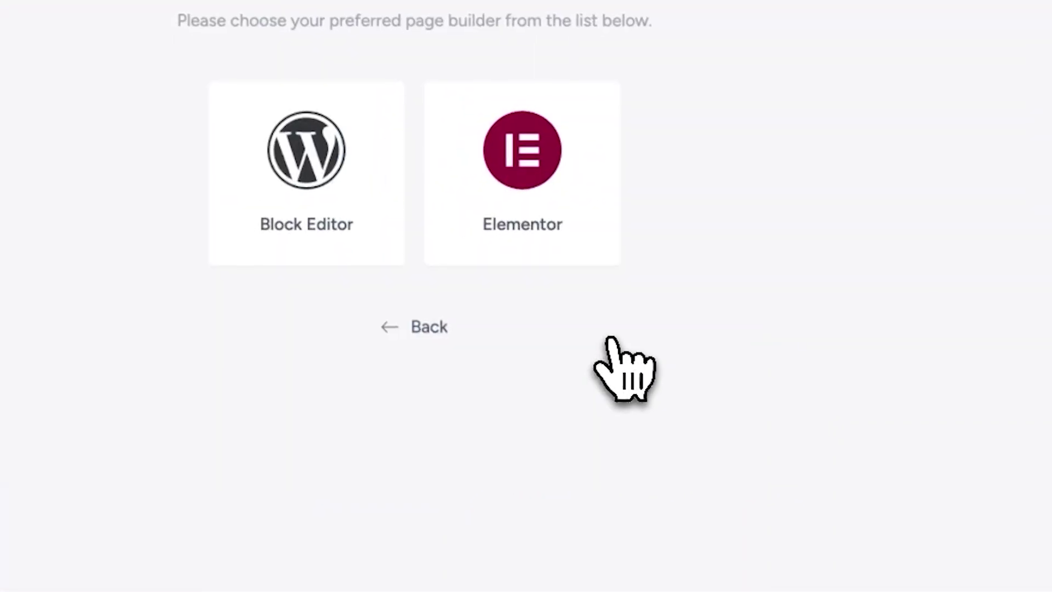
Choose Elementor as the page builder and browse the available starter templates
{"action": "left_click", "coordinate": [445, 229]}
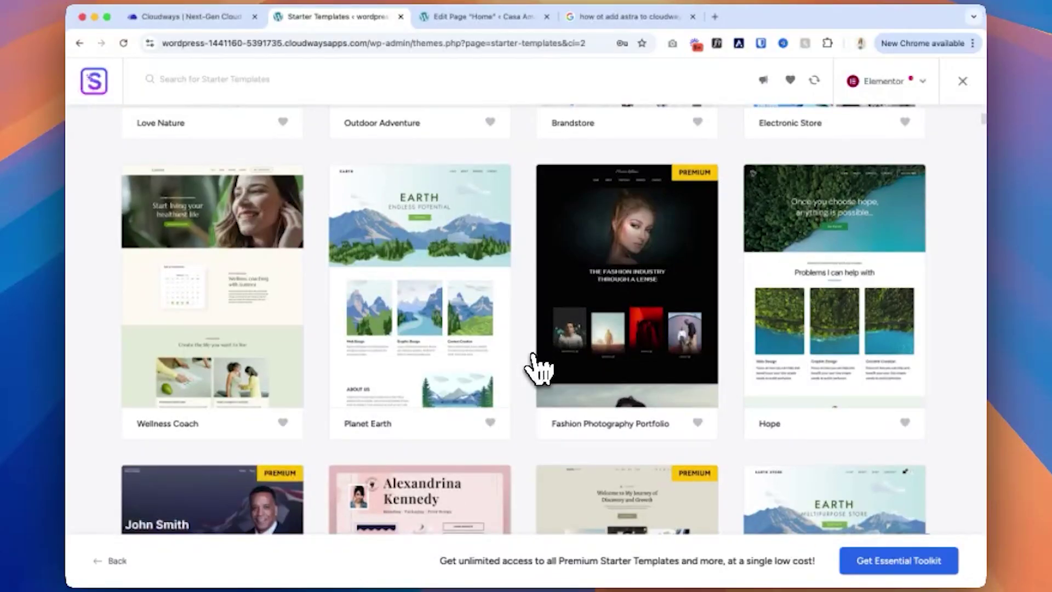
{"action": "scroll", "coordinate": [538, 363], "scroll_direction": "down", "scroll_amount": 2}
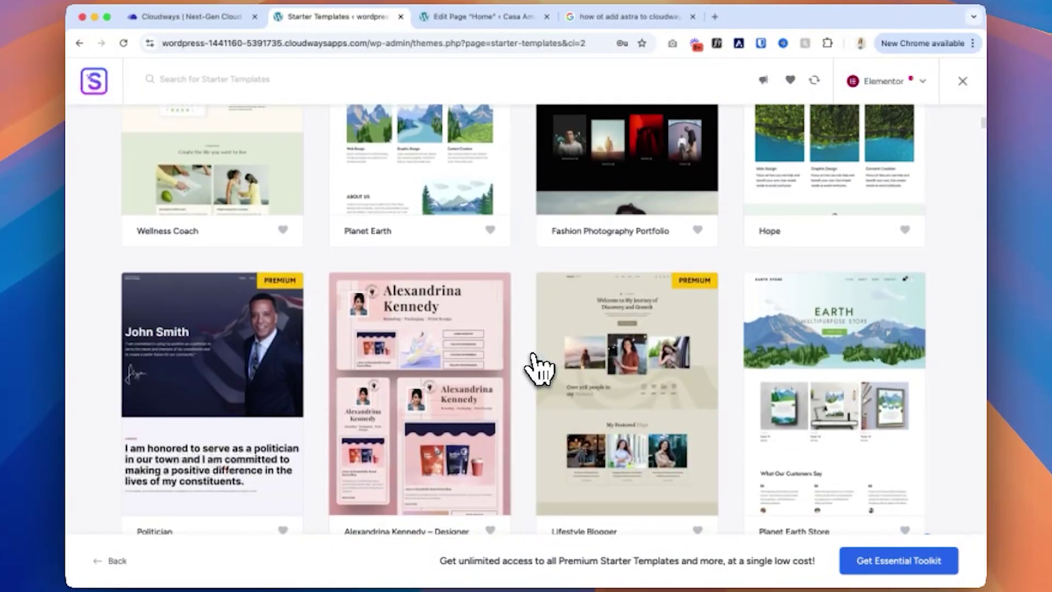
{"action": "scroll", "coordinate": [644, 408], "scroll_direction": "down", "scroll_amount": 7}
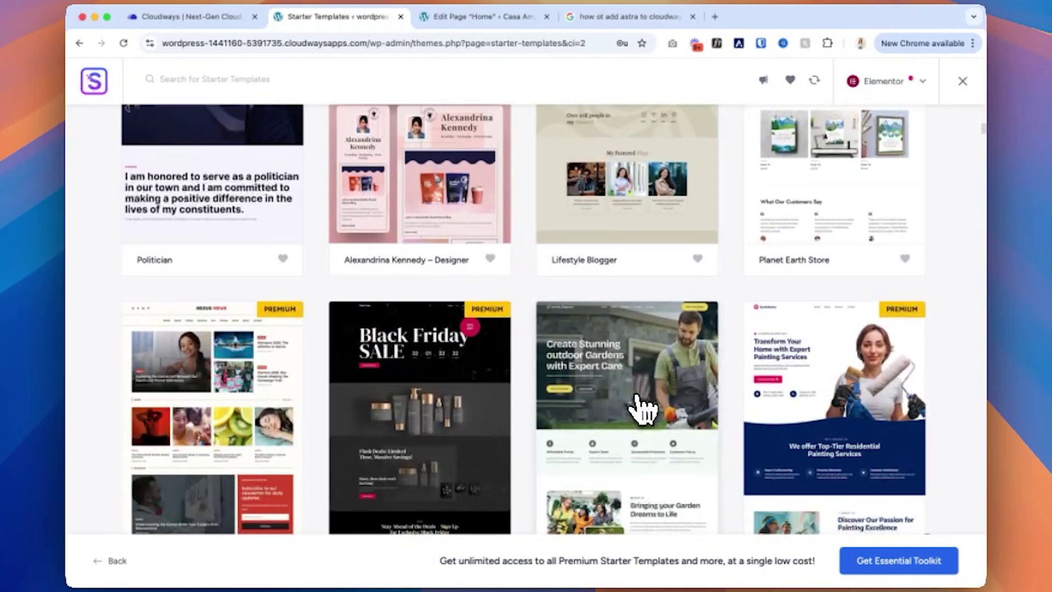
{"action": "scroll", "coordinate": [643, 408], "scroll_direction": "down", "scroll_amount": 11}
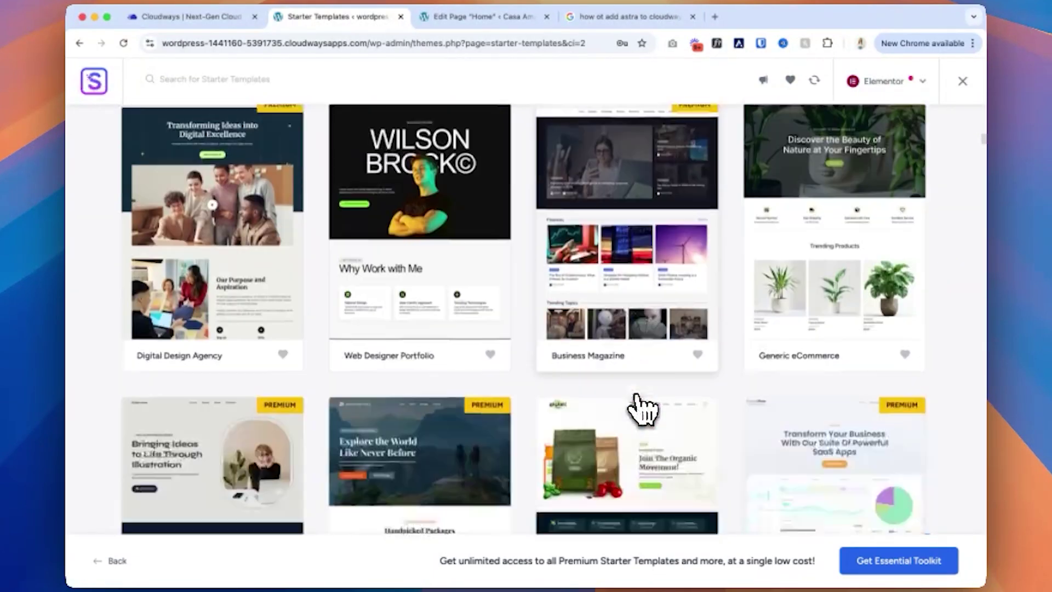
{"action": "scroll", "coordinate": [644, 409], "scroll_direction": "down", "scroll_amount": 5}
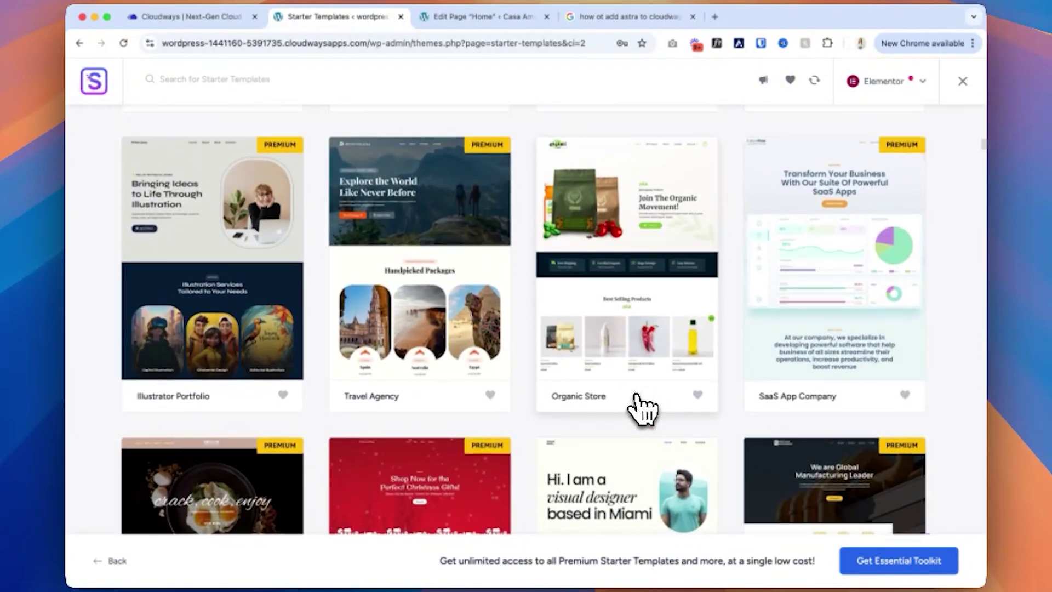
{"action": "scroll", "coordinate": [644, 408], "scroll_direction": "down", "scroll_amount": 2}
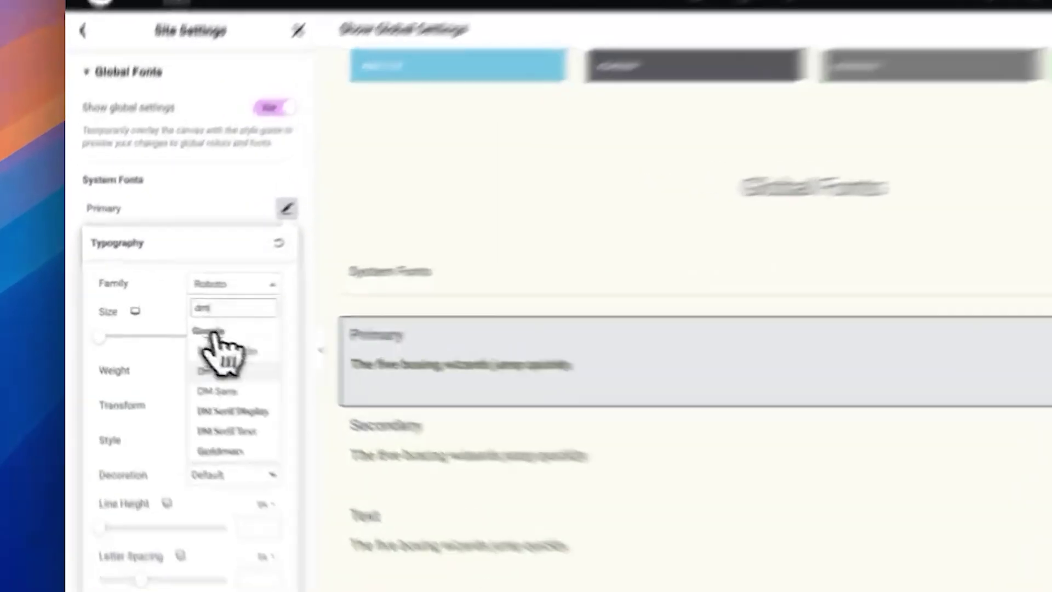
Set the Primary global font to DM Mono and apply the Beige color value from the Figma mockup to the global Text color
{"action": "left_click", "coordinate": [178, 353]}
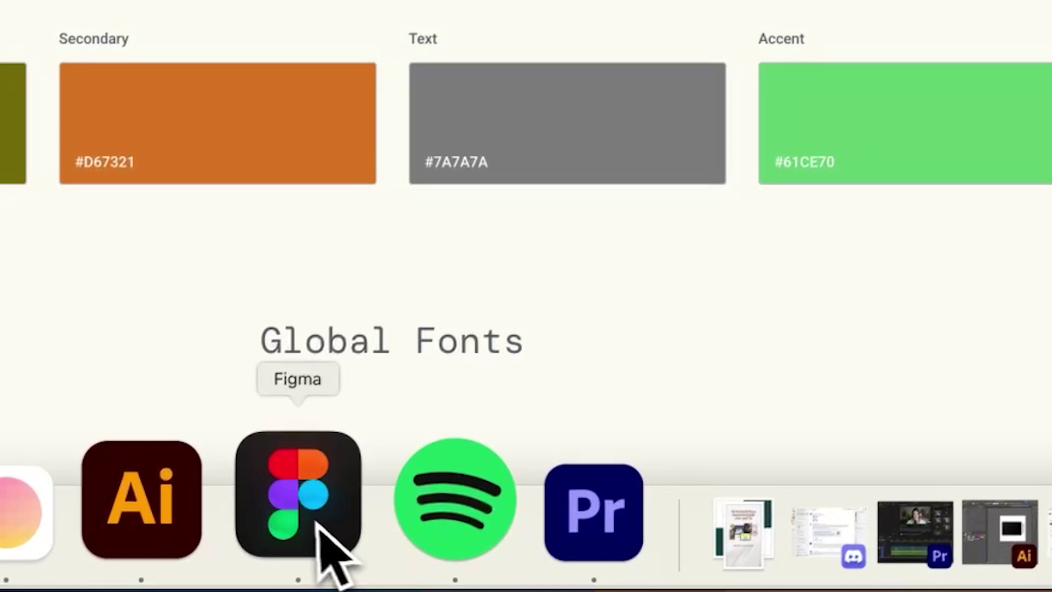
{"action": "left_click", "coordinate": [316, 545]}
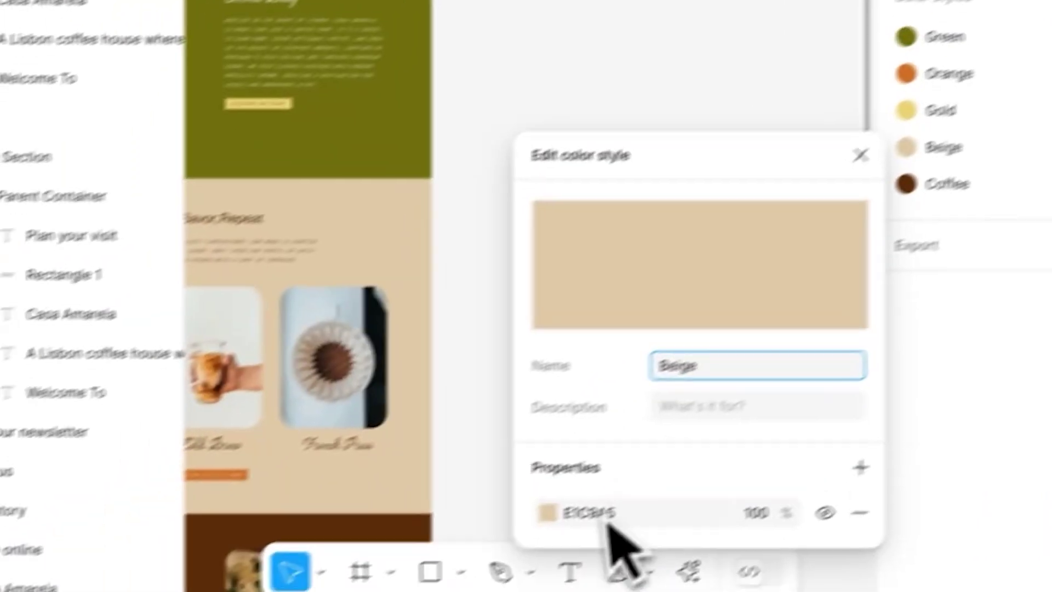
{"action": "left_click", "coordinate": [433, 587]}
{"action": "key", "text": "ctrl+c"}
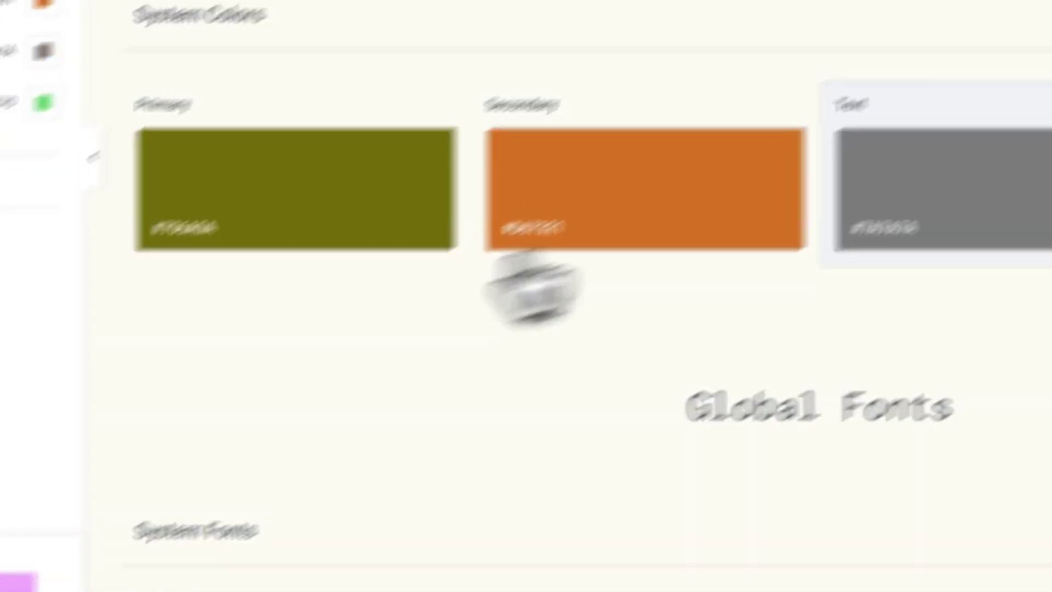
{"action": "left_click", "coordinate": [893, 189]}
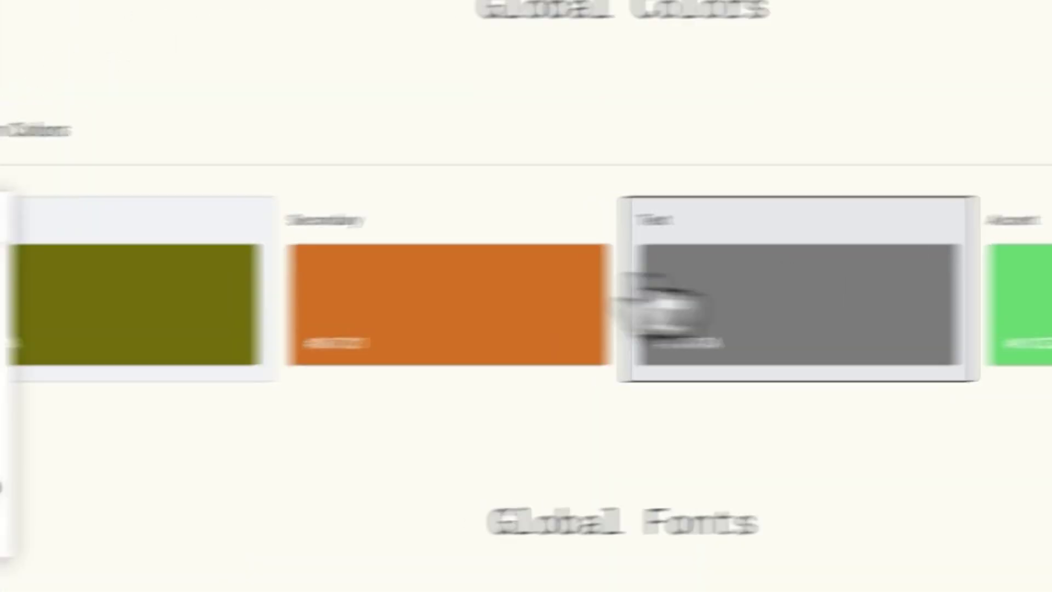
{"action": "key", "text": "ctrl+v"}
Recolor the header call button with coffee-brown text and border, and a gold hover background and border
{"action": "left_click", "coordinate": [579, 26]}
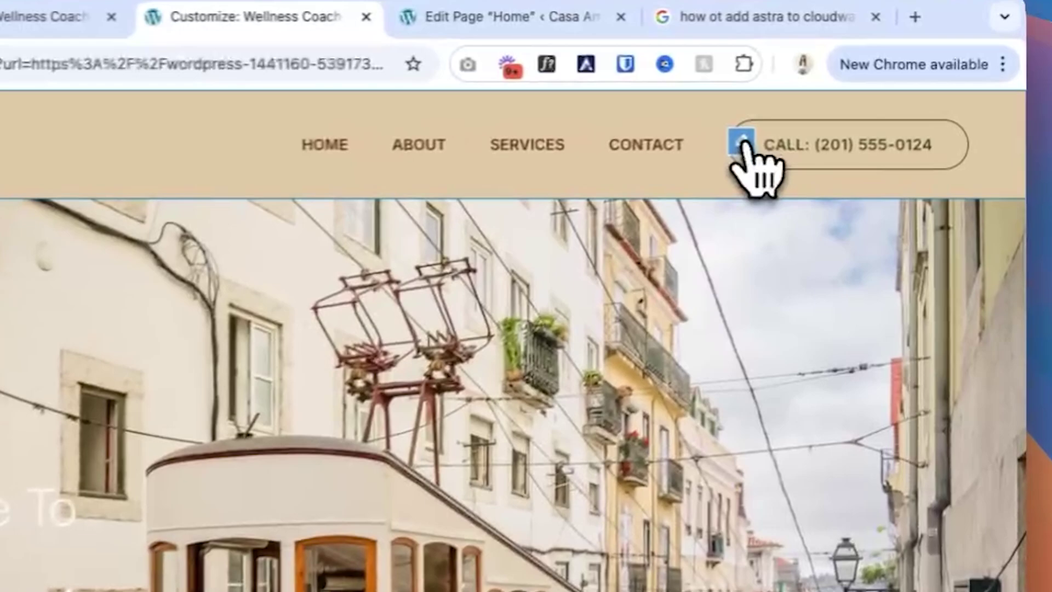
{"action": "left_click", "coordinate": [744, 141]}
{"action": "left_click", "coordinate": [258, 99]}
{"action": "left_click", "coordinate": [360, 212]}
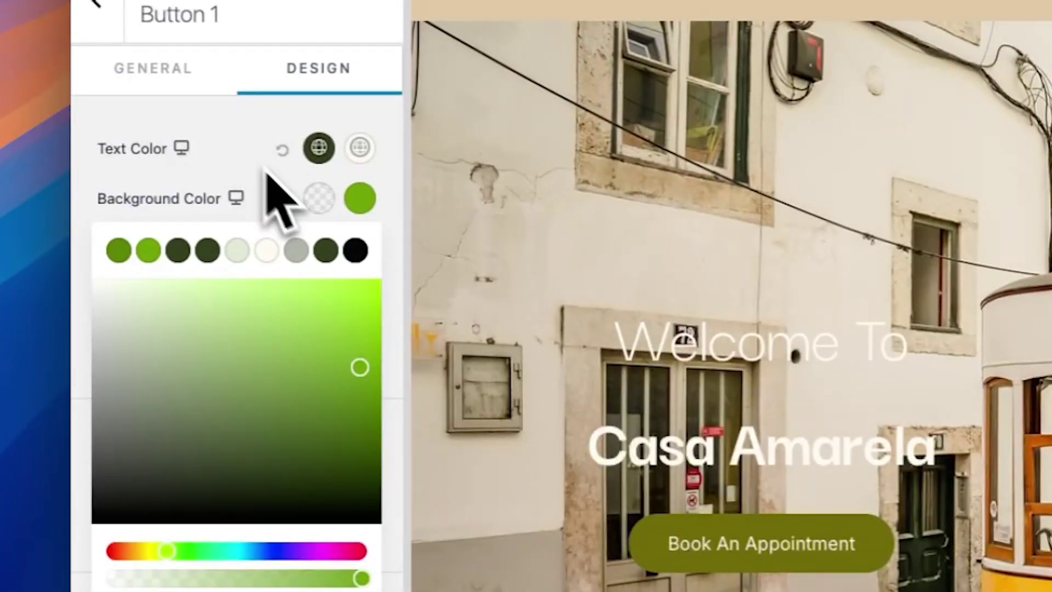
{"action": "left_click", "coordinate": [319, 147]}
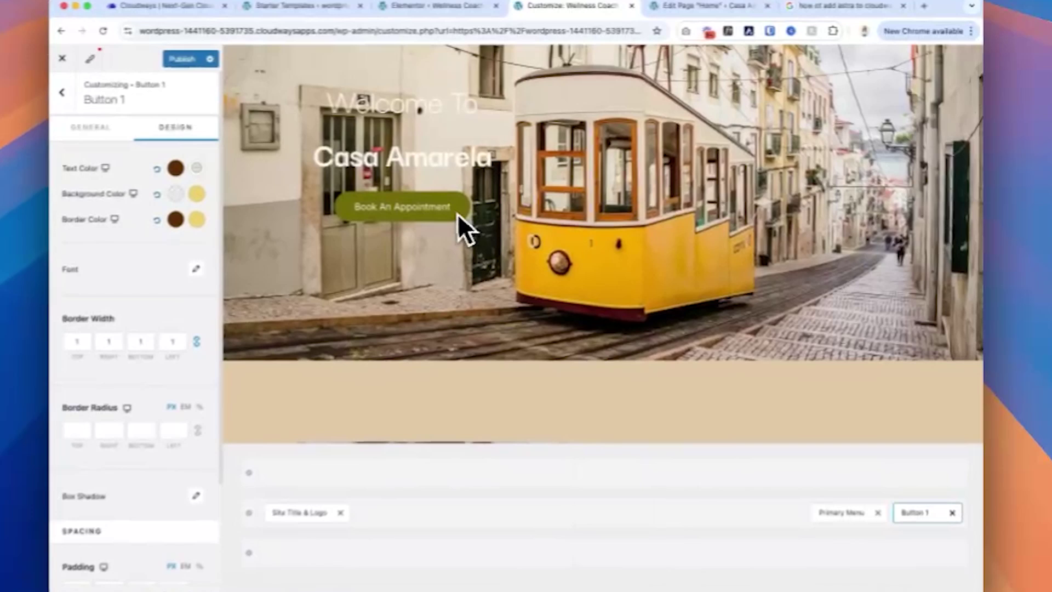
Change the Above Footer row's background color to the mockup's beige
{"action": "scroll", "coordinate": [463, 228], "scroll_direction": "down", "scroll_amount": 10}
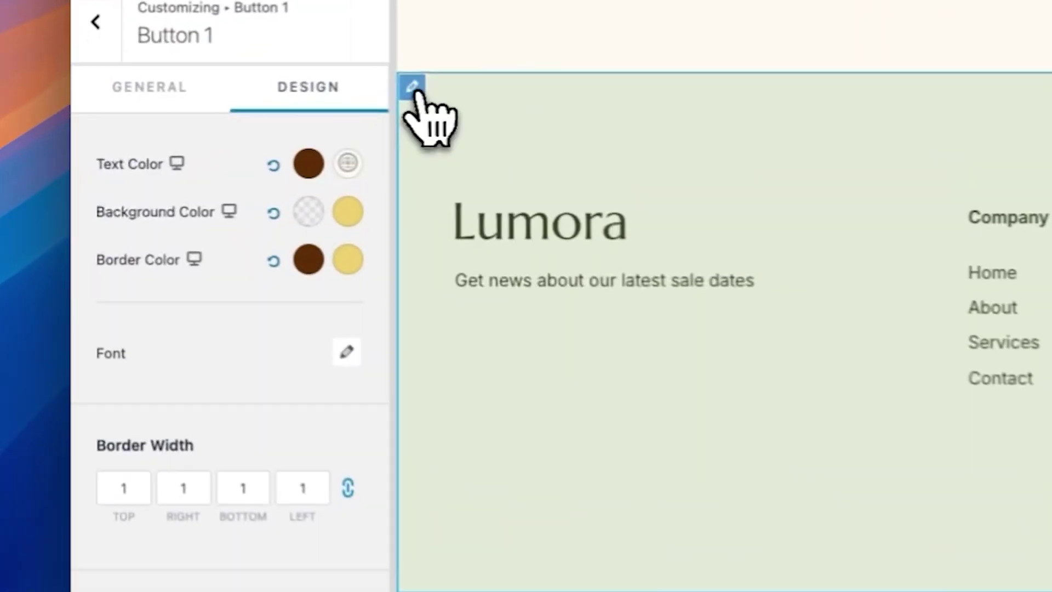
{"action": "left_click", "coordinate": [413, 87]}
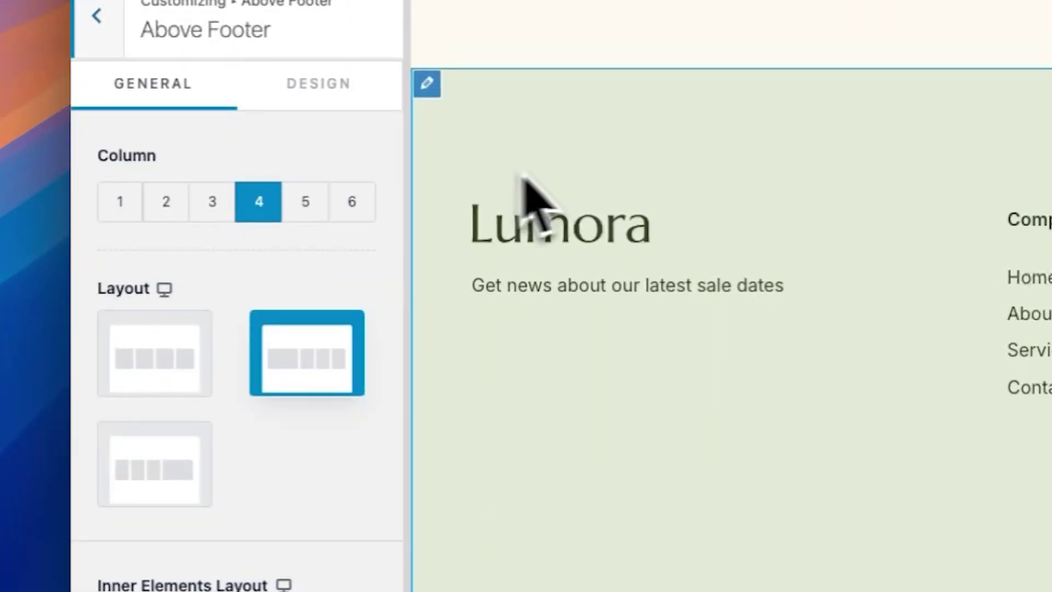
{"action": "left_click", "coordinate": [307, 87]}
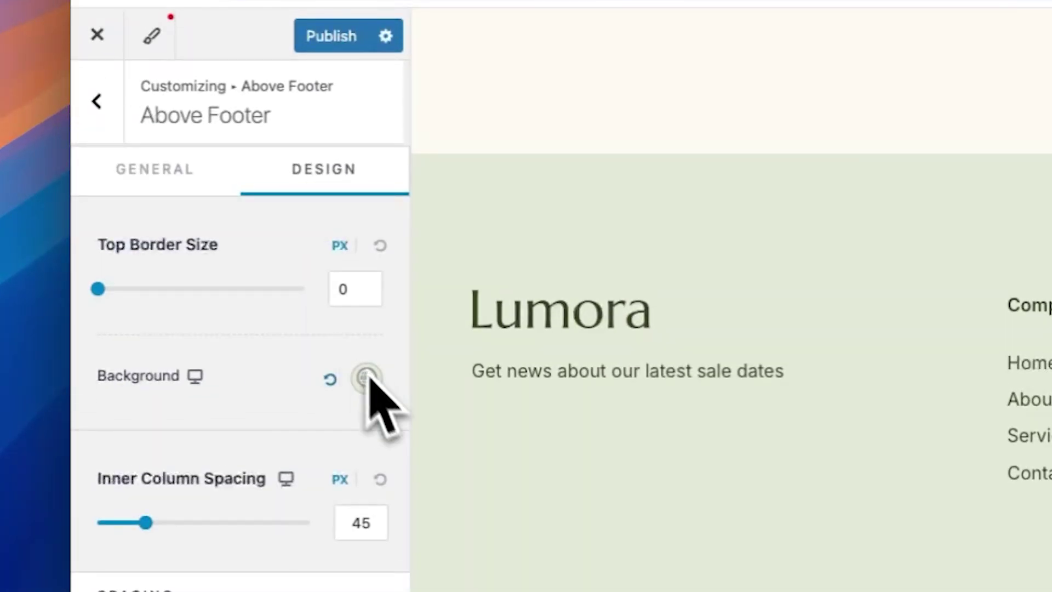
{"action": "left_click", "coordinate": [366, 378]}
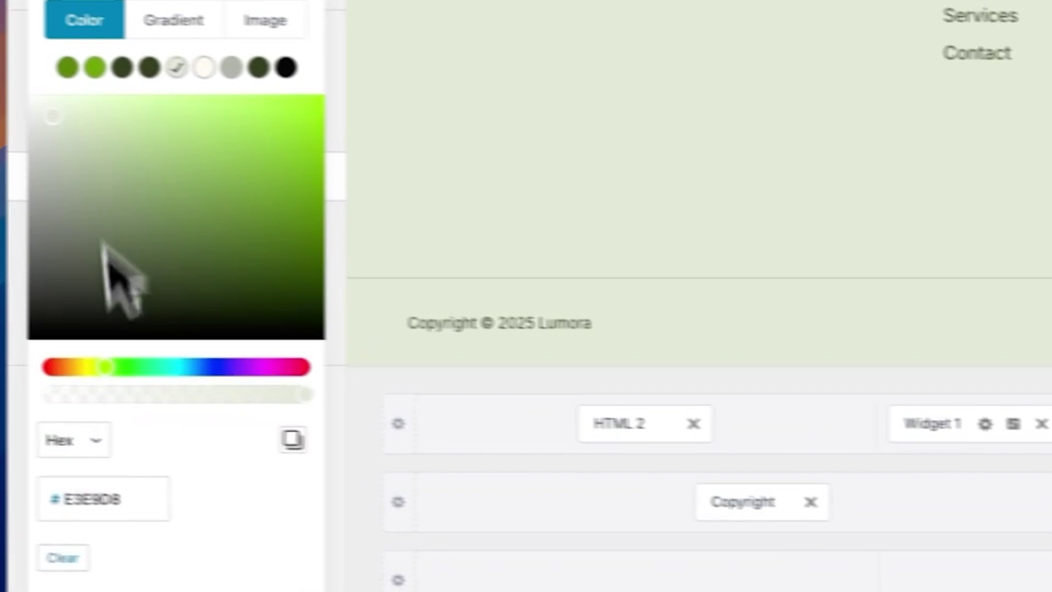
{"action": "double_click", "coordinate": [142, 500]}
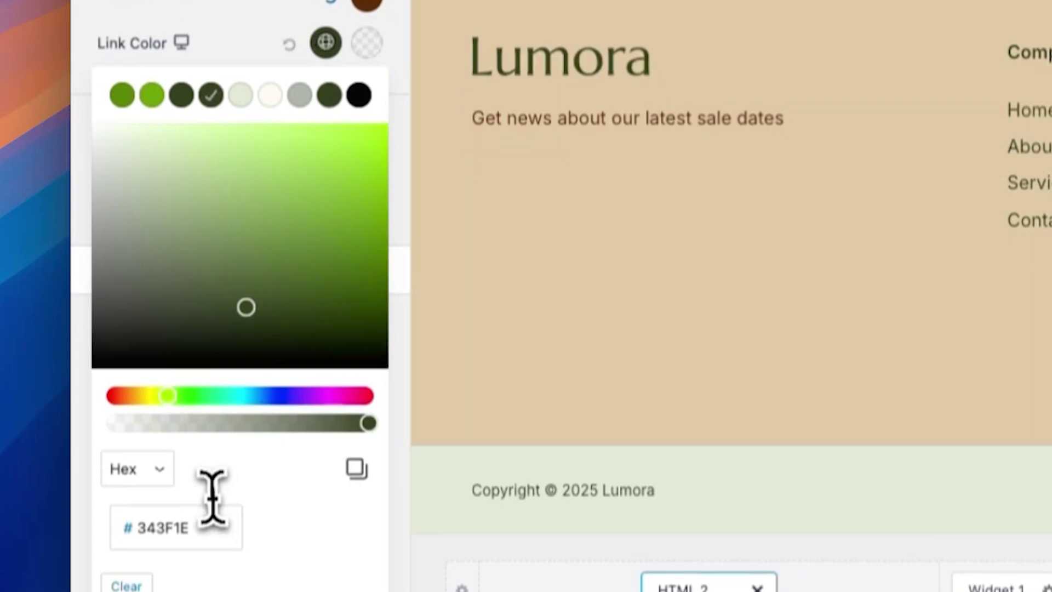
Set the link color of the footer's HTML 2 block to coffee brown
{"action": "double_click", "coordinate": [163, 527]}
{"action": "type", "text": "5F2E09"}
{"action": "left_click", "coordinate": [237, 216]}
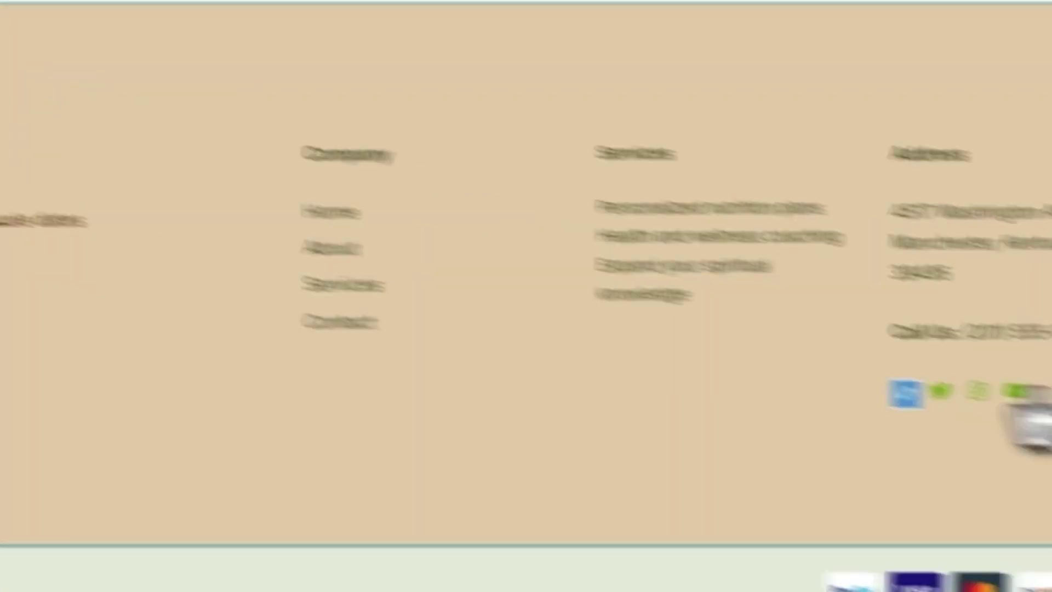
Set the normal icon color of the footer's social icons to the mockup's olive green
{"action": "left_click", "coordinate": [906, 394]}
{"action": "left_click", "coordinate": [319, 78]}
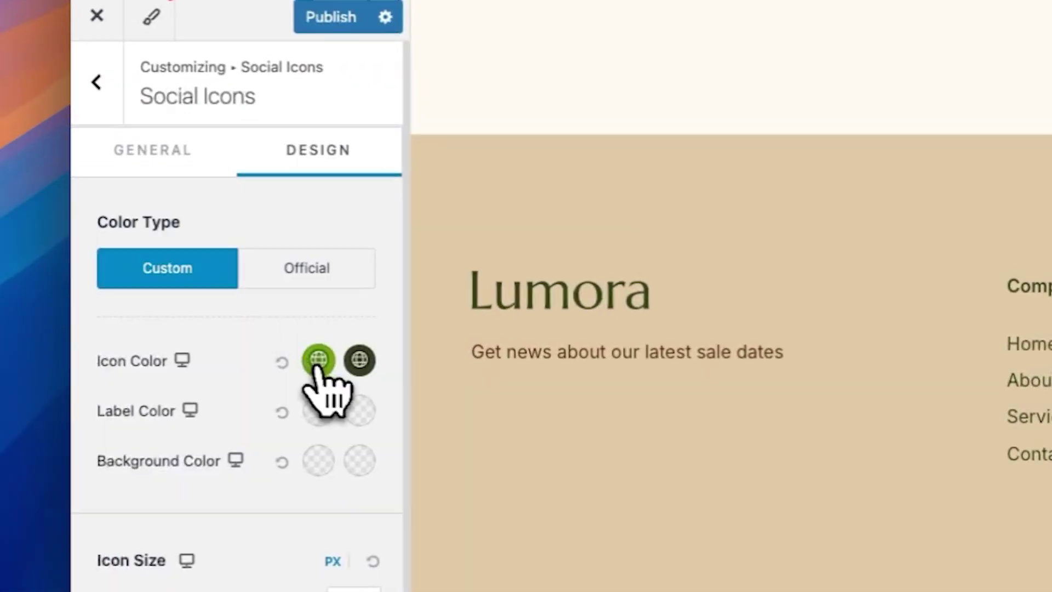
{"action": "left_click", "coordinate": [318, 359]}
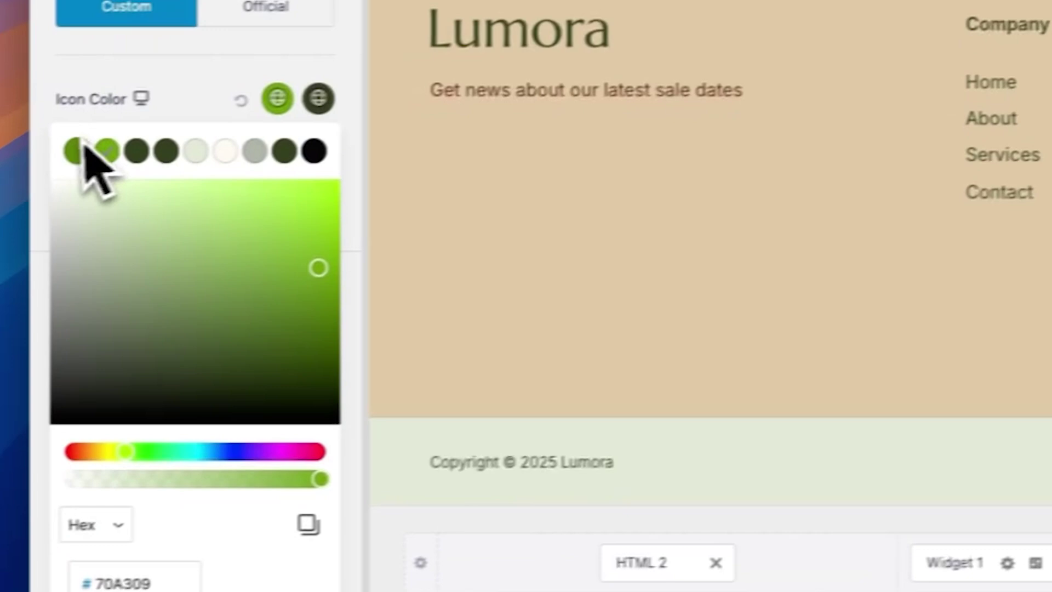
{"action": "double_click", "coordinate": [173, 577]}
{"action": "key", "text": "super+v"}
{"action": "left_click", "coordinate": [185, 71]}
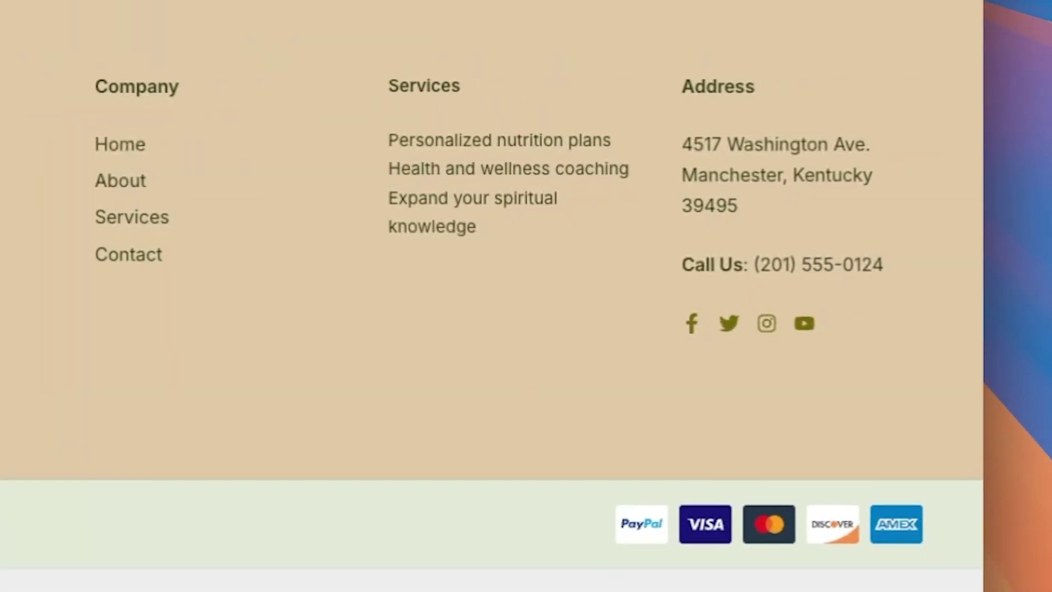
Change the Primary Footer row's background, behind the copyright and payment logos, to olive green
{"action": "left_click", "coordinate": [431, 483]}
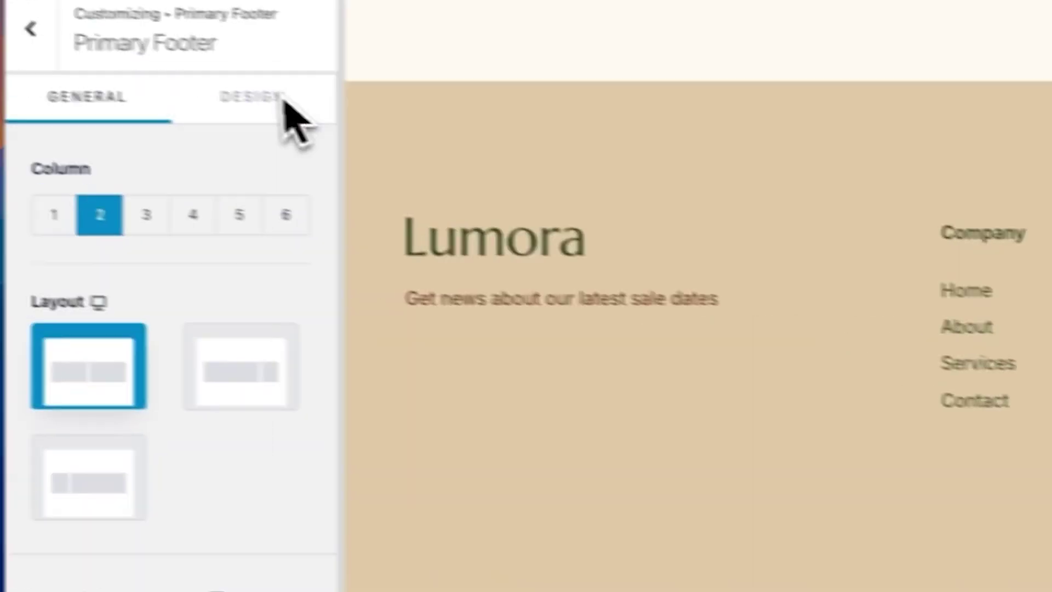
{"action": "left_click", "coordinate": [283, 101]}
{"action": "left_click", "coordinate": [366, 423]}
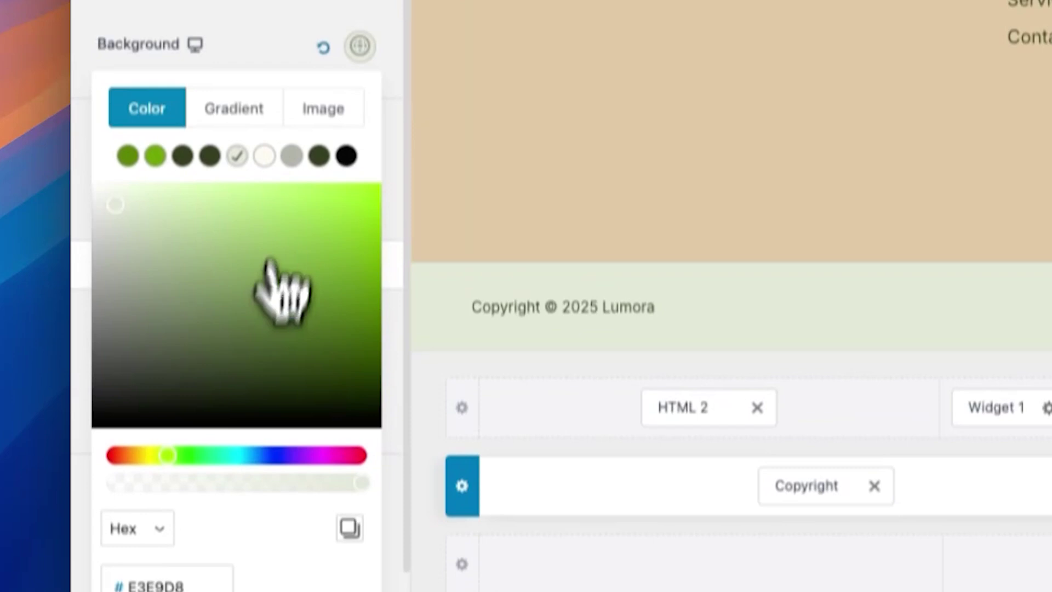
{"action": "double_click", "coordinate": [164, 581]}
{"action": "type", "text": "706A0A"}
{"action": "left_click", "coordinate": [296, 307]}
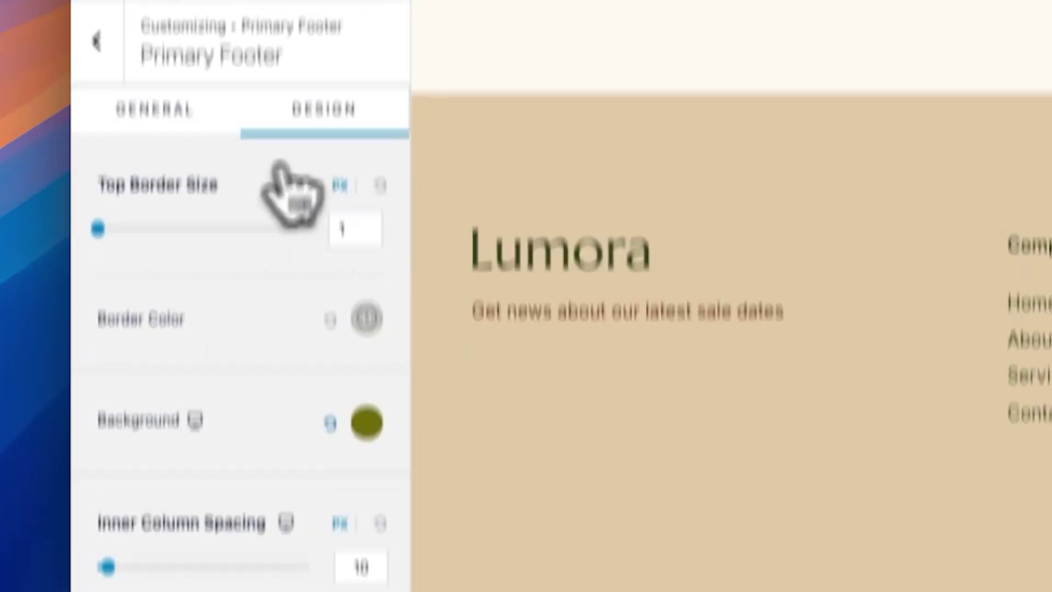
{"action": "left_click", "coordinate": [154, 109]}
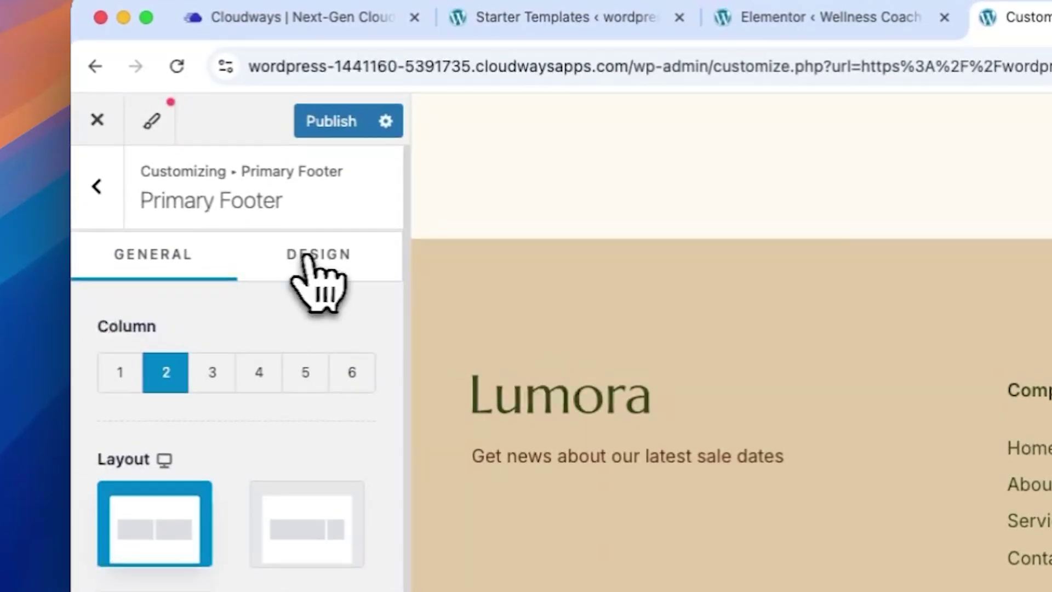
Set the footer copyright text color to the cream palette color
{"action": "left_click", "coordinate": [323, 109]}
{"action": "left_click", "coordinate": [324, 348]}
{"action": "left_click", "coordinate": [324, 108]}
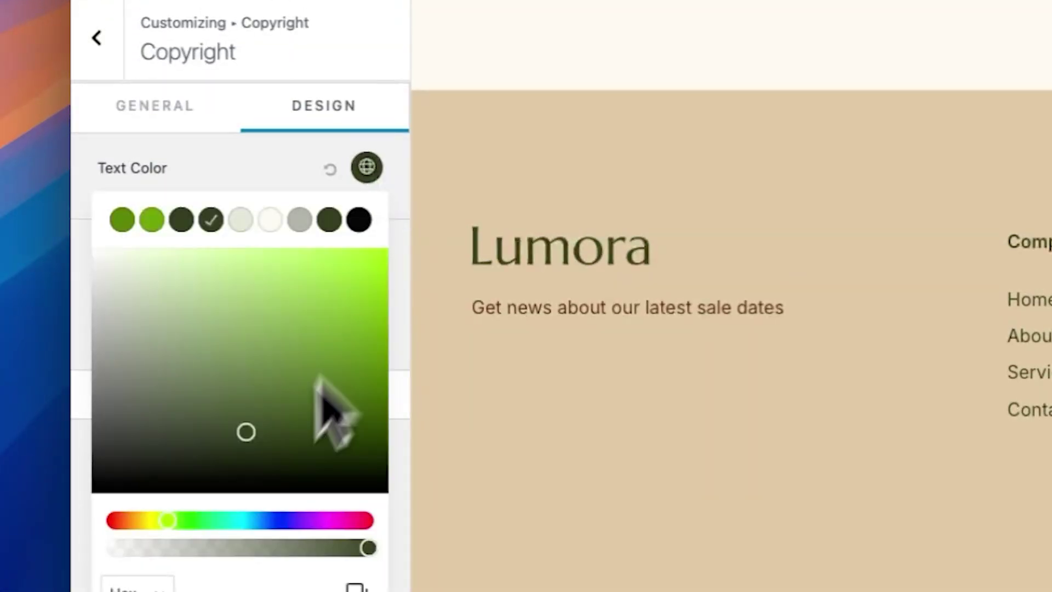
{"action": "left_click", "coordinate": [270, 220]}
{"action": "left_click", "coordinate": [367, 167]}
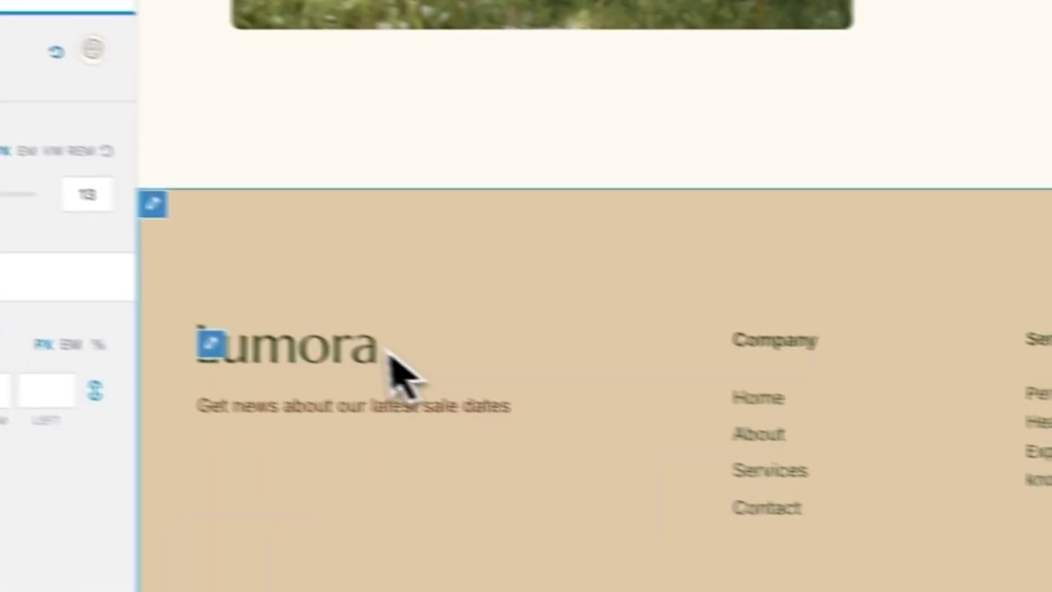
{"action": "left_click", "coordinate": [98, 42]}
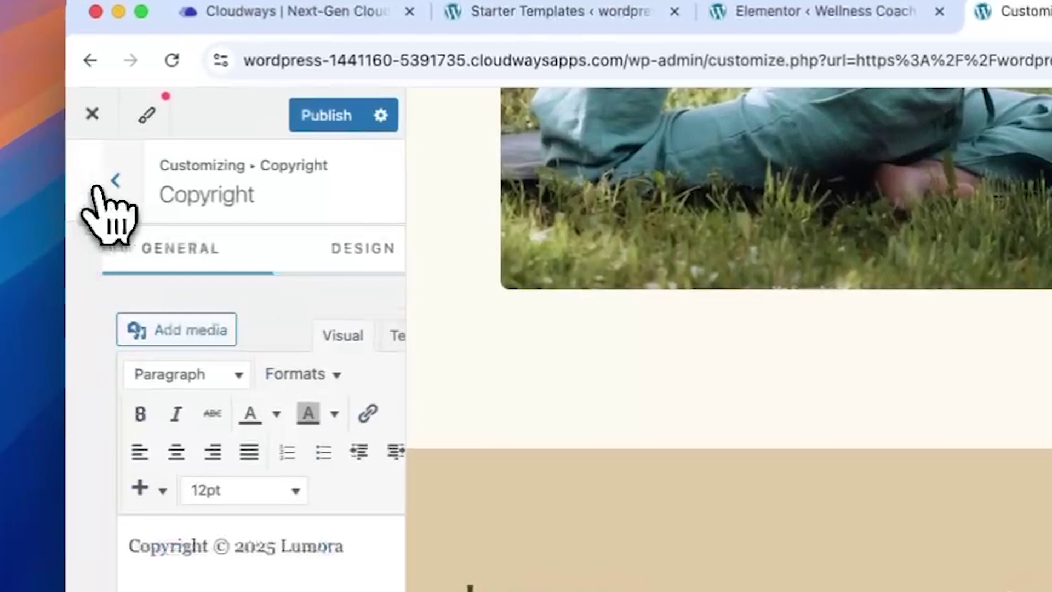
Replace the Lumora logo in the footer's HTML 2 block with the Casa Amarela logo
{"action": "left_click", "coordinate": [97, 189]}
{"action": "left_click", "coordinate": [430, 299]}
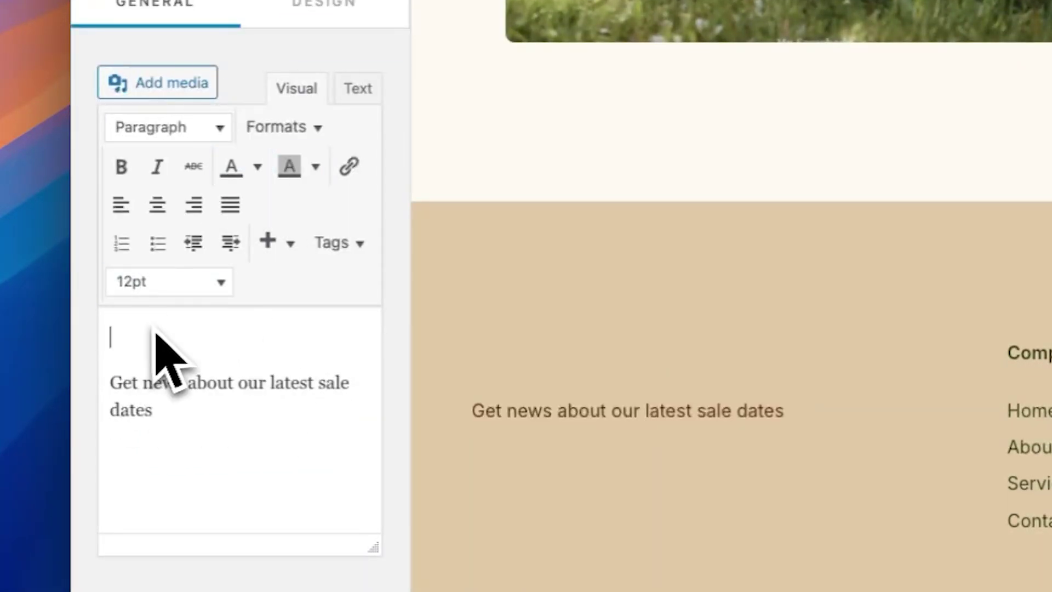
{"action": "left_click", "coordinate": [275, 393]}
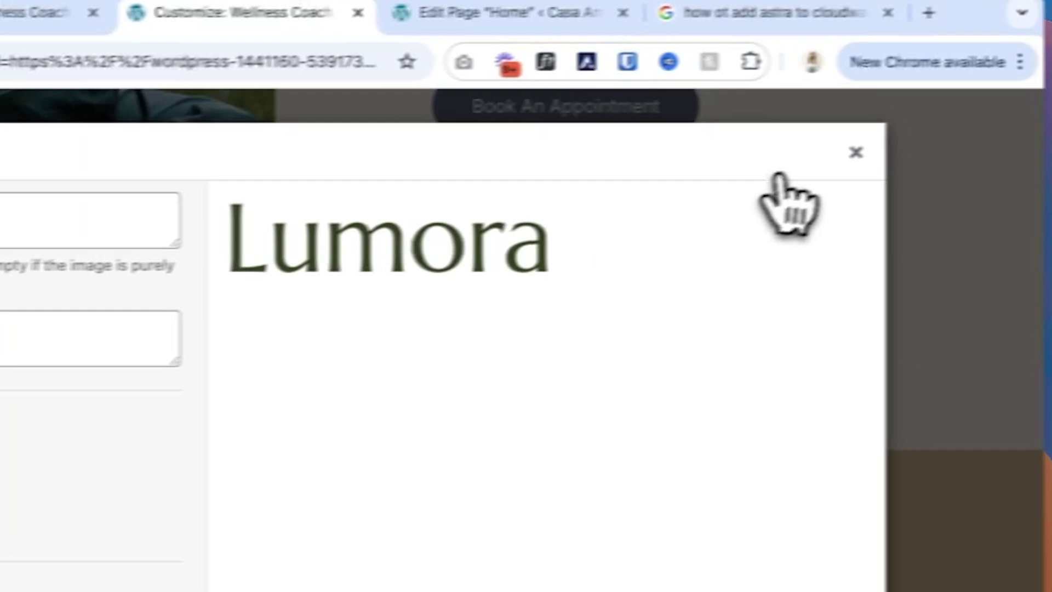
{"action": "left_click", "coordinate": [854, 153]}
{"action": "left_click", "coordinate": [330, 356]}
{"action": "key", "text": "BackSpace"}
{"action": "key", "text": "BackSpace"}
{"action": "key", "text": "BackSpace"}
{"action": "key", "text": "BackSpace"}
{"action": "key", "text": "BackSpace"}
{"action": "key", "text": "BackSpace"}
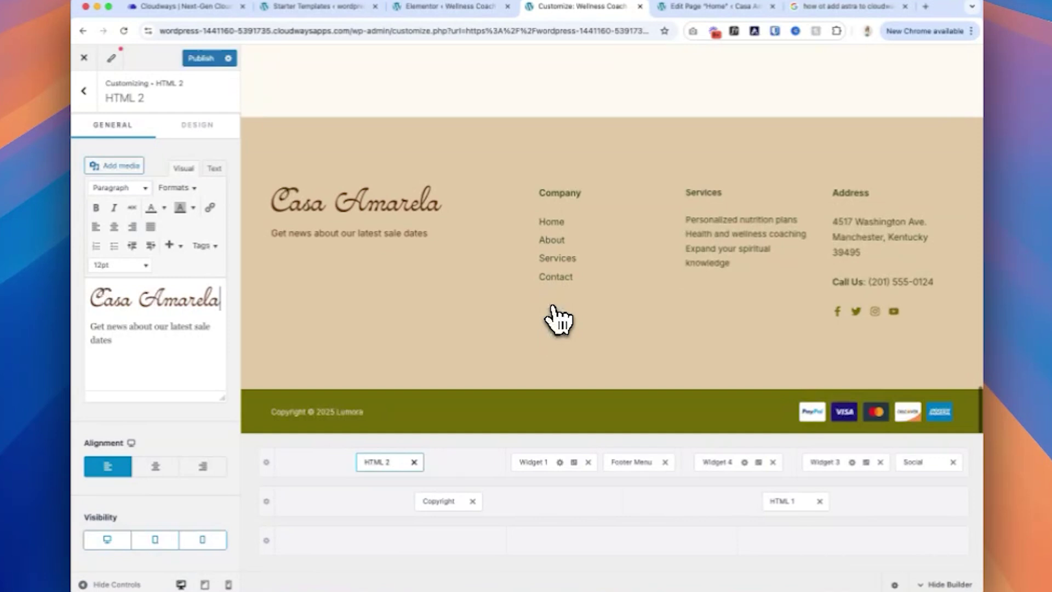
Replace the tagline under the footer logo with "Lisbon Coffee Shop" and publish the customizations
{"action": "triple_click", "coordinate": [233, 307]}
{"action": "type", "text": "Li"}
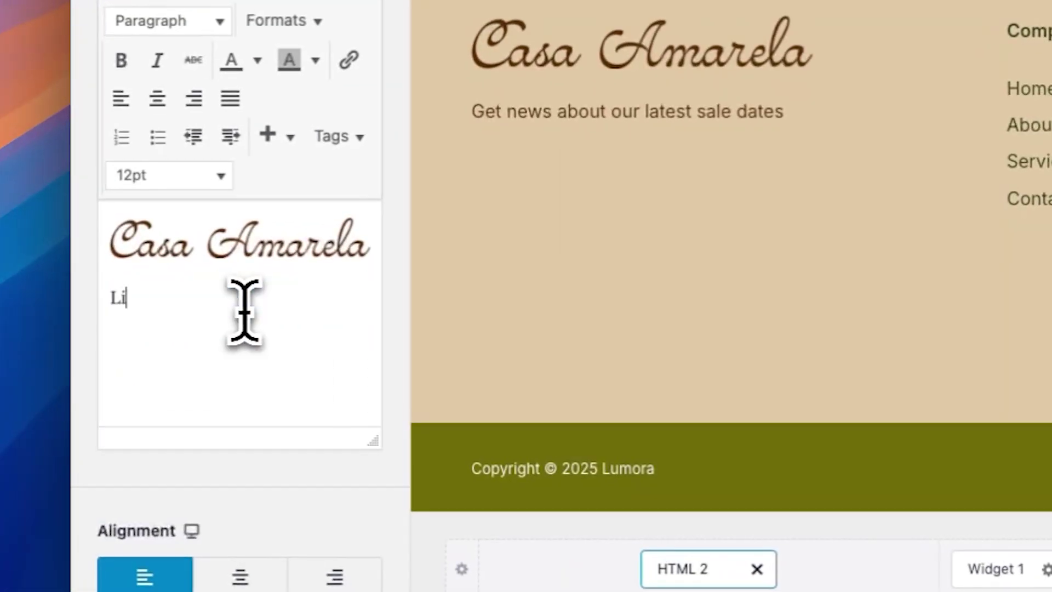
{"action": "type", "text": "sbon Coffee Shop"}
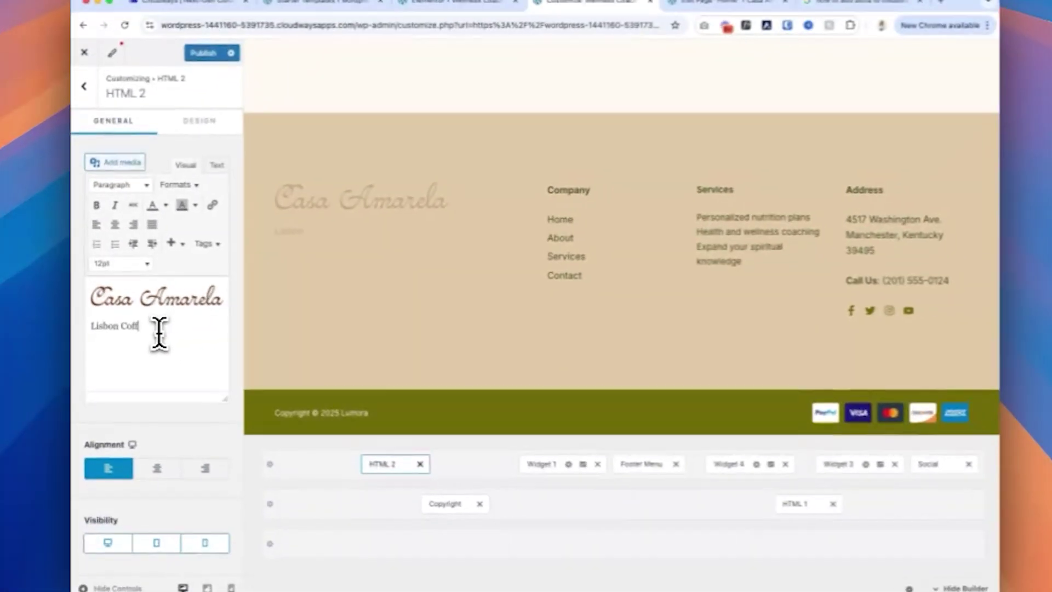
{"action": "scroll", "coordinate": [569, 280], "scroll_direction": "up", "scroll_amount": 10}
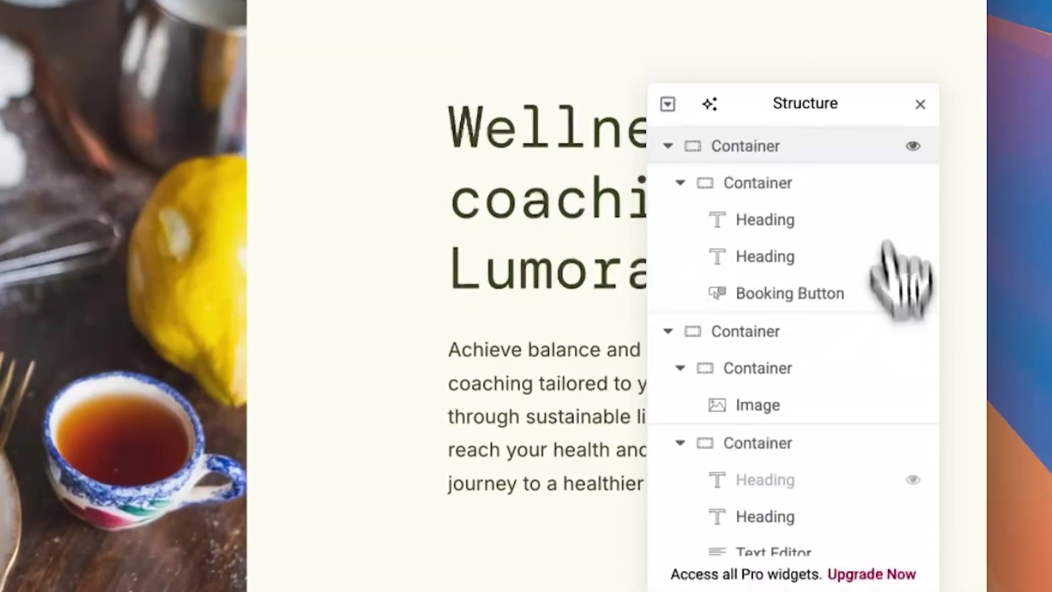
Rewrite the heading above the wellness coaching paragraph on the home page to start with "A Slice of Lisbon,"
{"action": "left_click", "coordinate": [917, 108]}
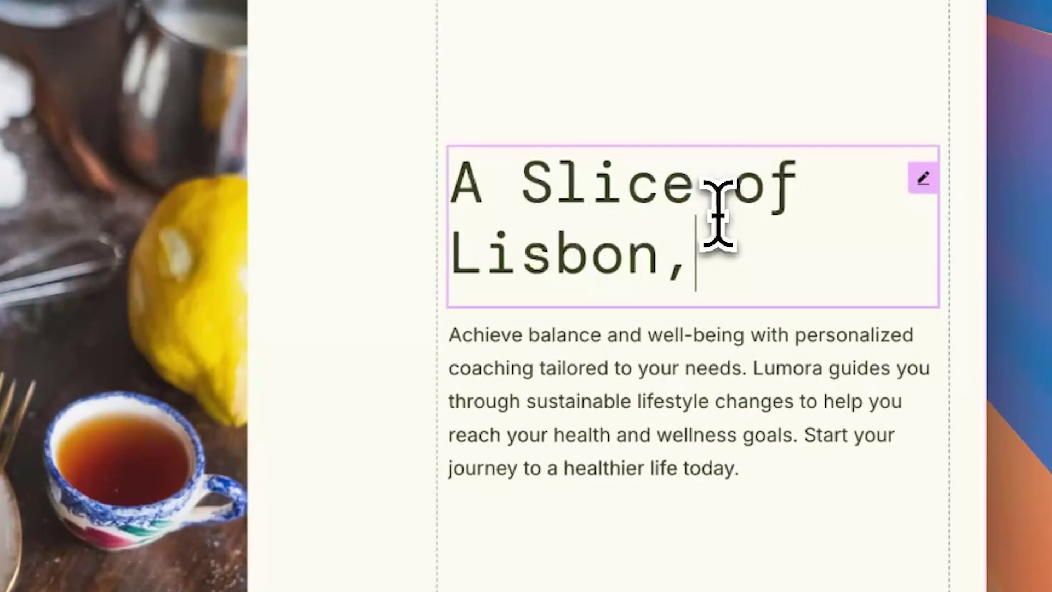
{"action": "type", "text": "Serbe"}
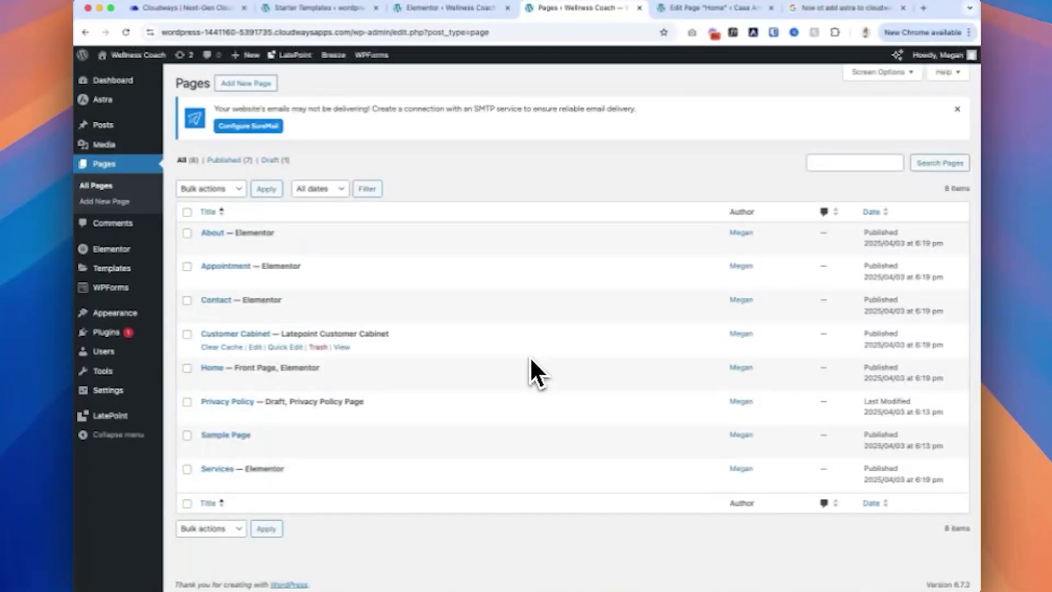
Open the list of installed plugins and search it for "cache"
{"action": "mouse_move", "coordinate": [107, 333]}
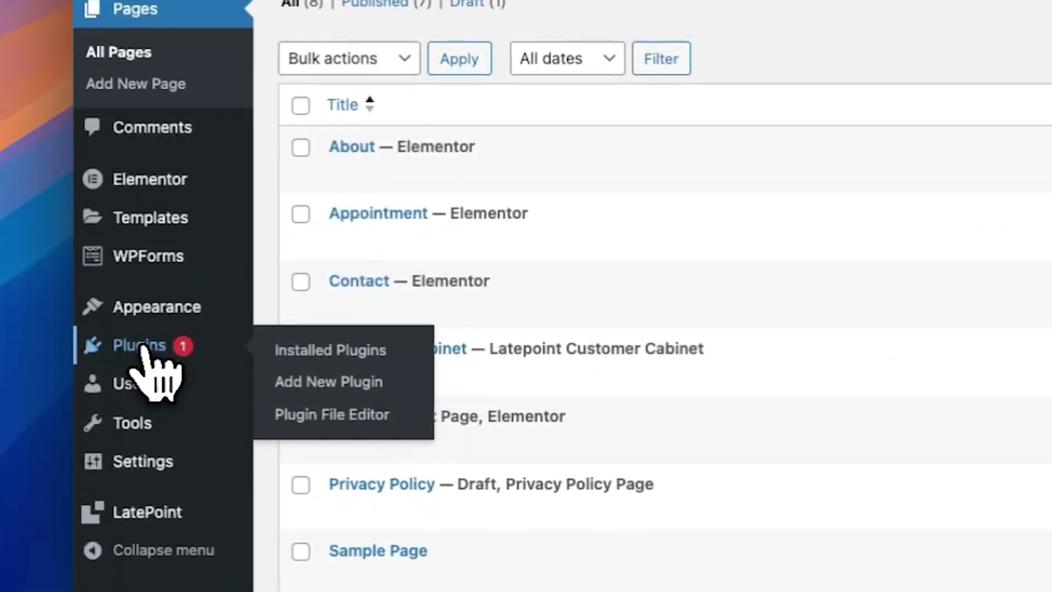
{"action": "left_click", "coordinate": [143, 351]}
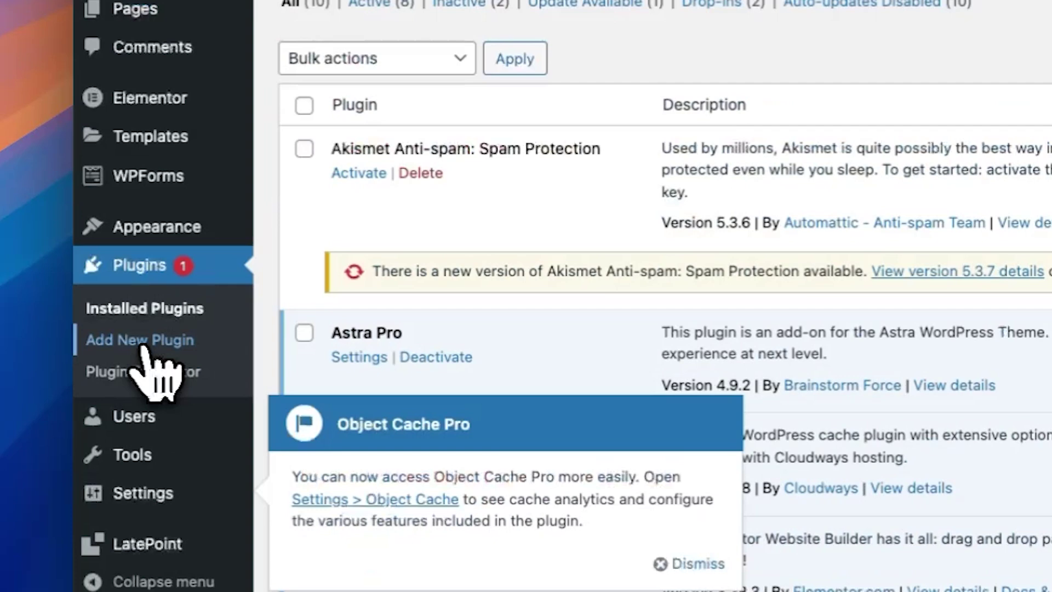
{"action": "left_click", "coordinate": [798, 236]}
{"action": "type", "text": "cache"}
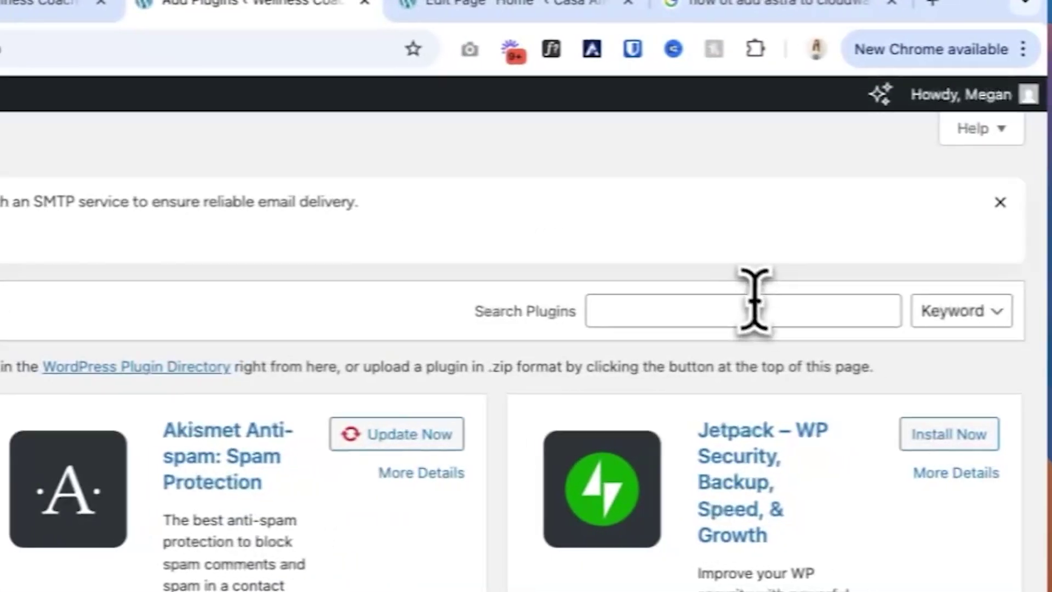
Search the plugin directory for "cache" and add the WP Fastest Cache plugin to the site
{"action": "left_click", "coordinate": [751, 298]}
{"action": "type", "text": "cache"}
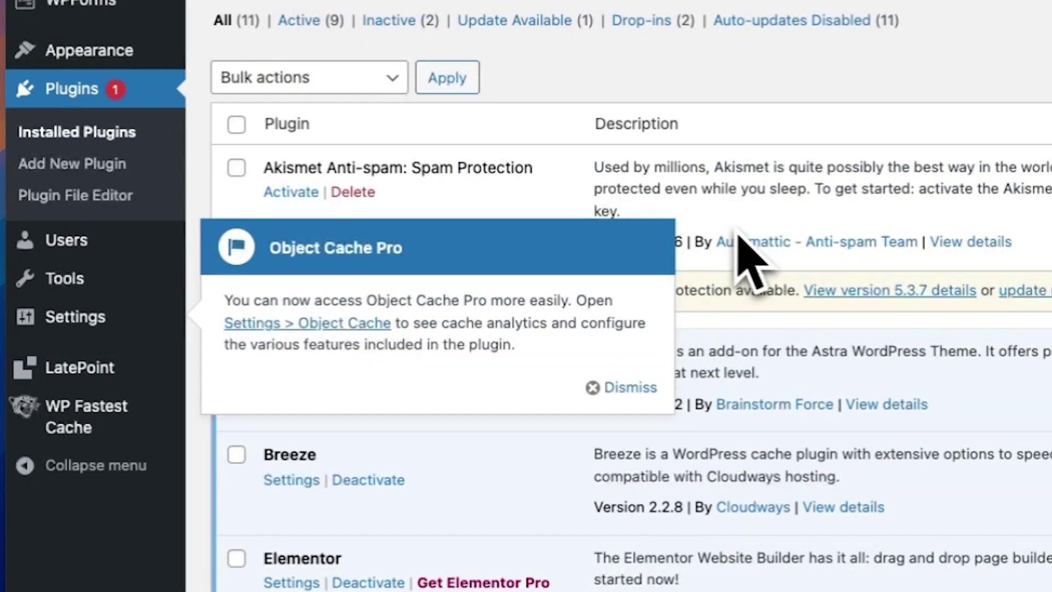
Enable the cache system in the WP Fastest Cache options, save them and visit the live home page
{"action": "left_click", "coordinate": [630, 387]}
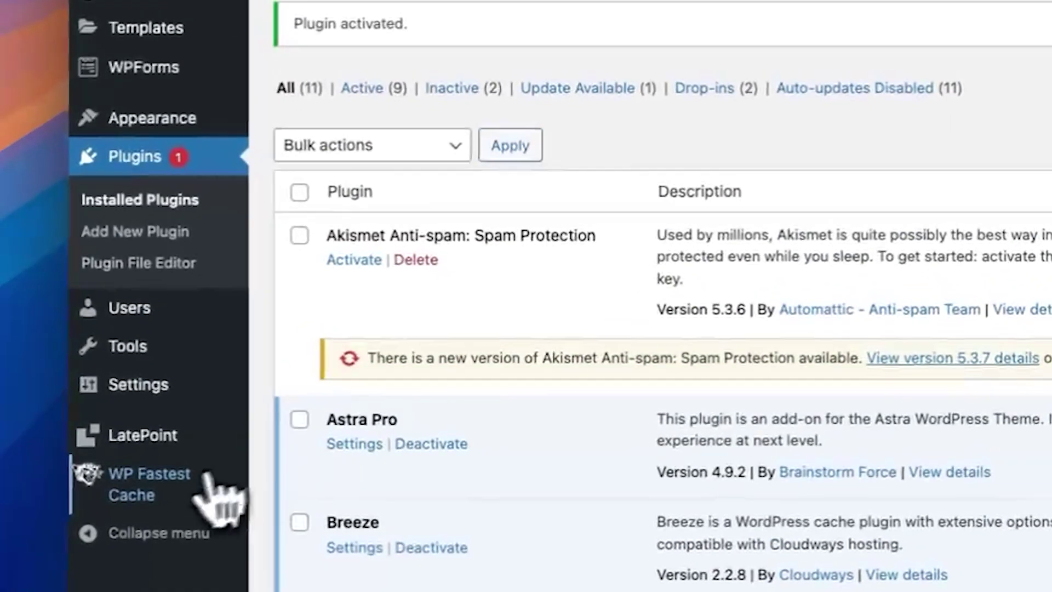
{"action": "left_click", "coordinate": [177, 490]}
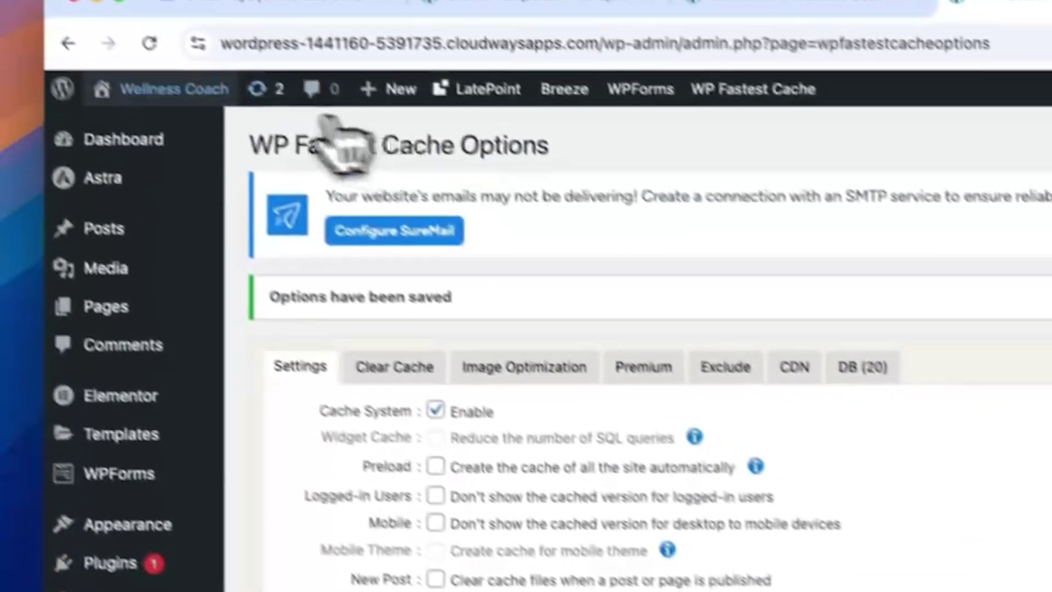
{"action": "mouse_move", "coordinate": [208, 123]}
{"action": "left_click", "coordinate": [198, 155]}
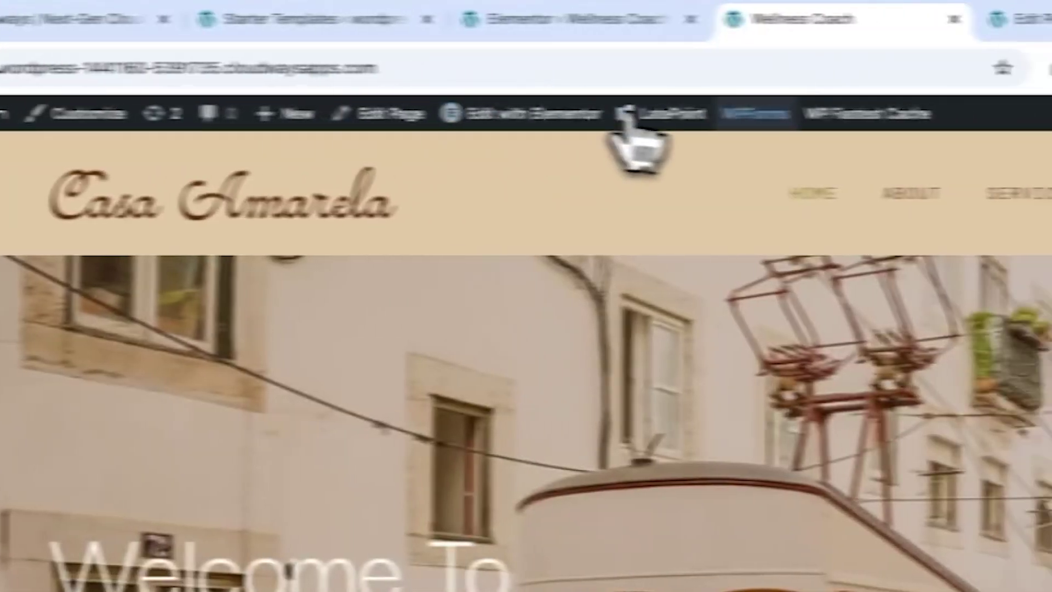
Install and activate the Smush Image Optimization plugin, and locate Smush in the list of installed plugins
{"action": "mouse_move", "coordinate": [740, 113]}
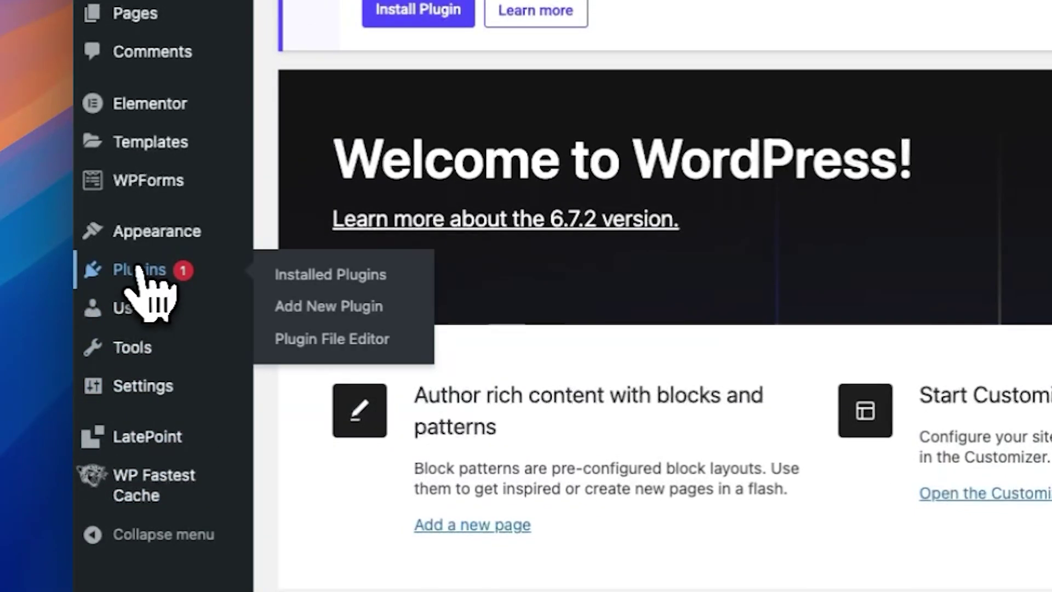
{"action": "left_click", "coordinate": [140, 272]}
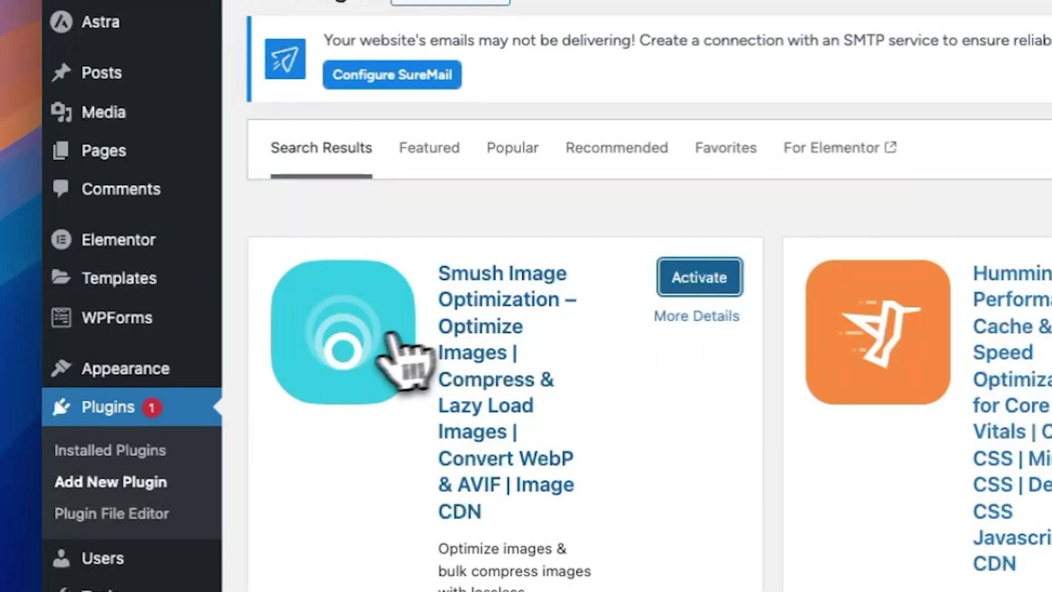
{"action": "scroll", "coordinate": [497, 376], "scroll_direction": "down", "scroll_amount": 5}
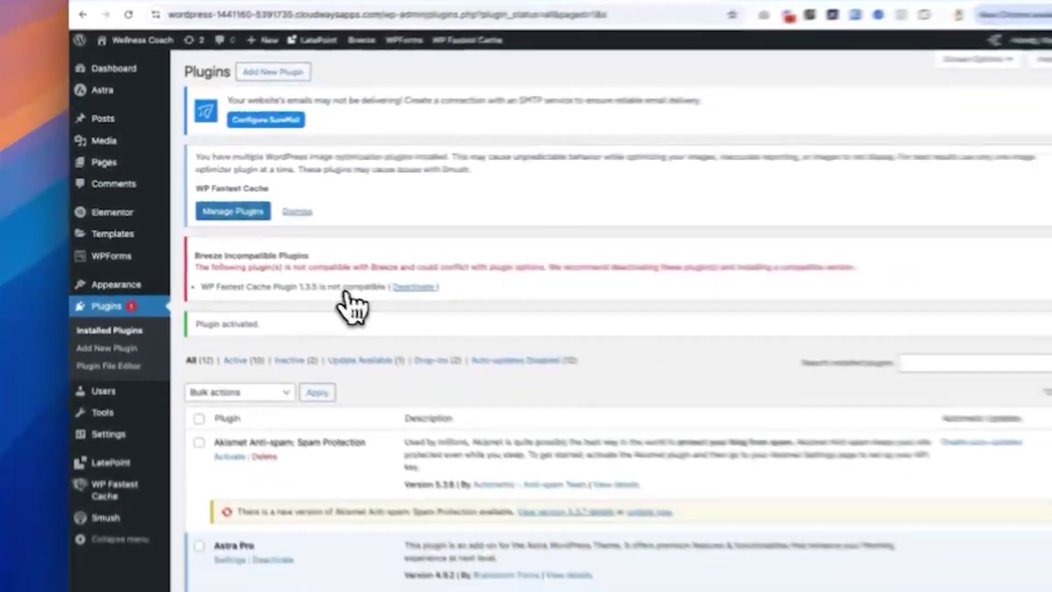
{"action": "scroll", "coordinate": [373, 298], "scroll_direction": "down", "scroll_amount": 10}
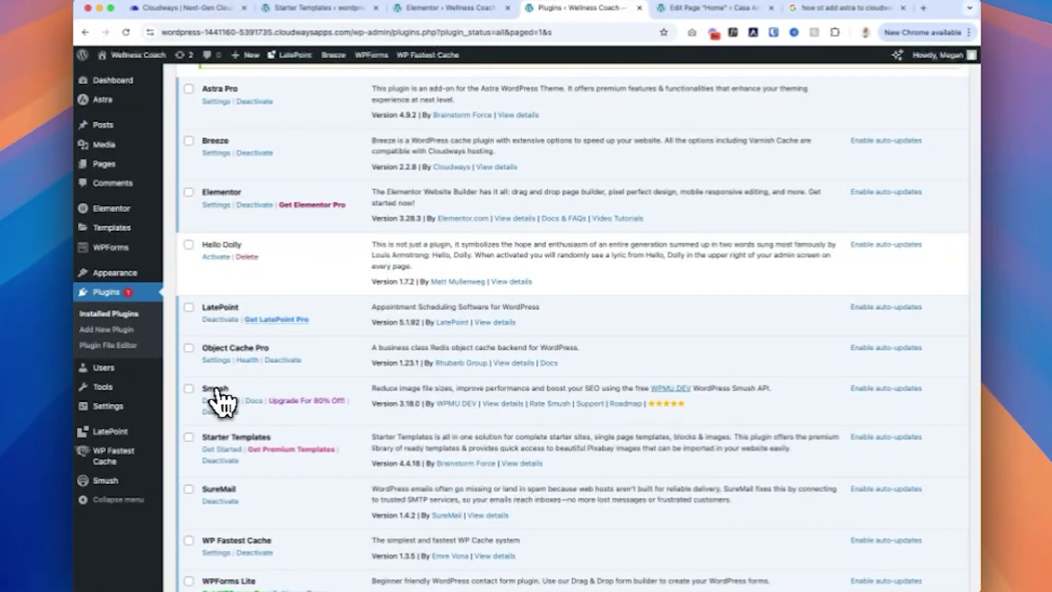
{"action": "scroll", "coordinate": [219, 397], "scroll_direction": "down", "scroll_amount": 1}
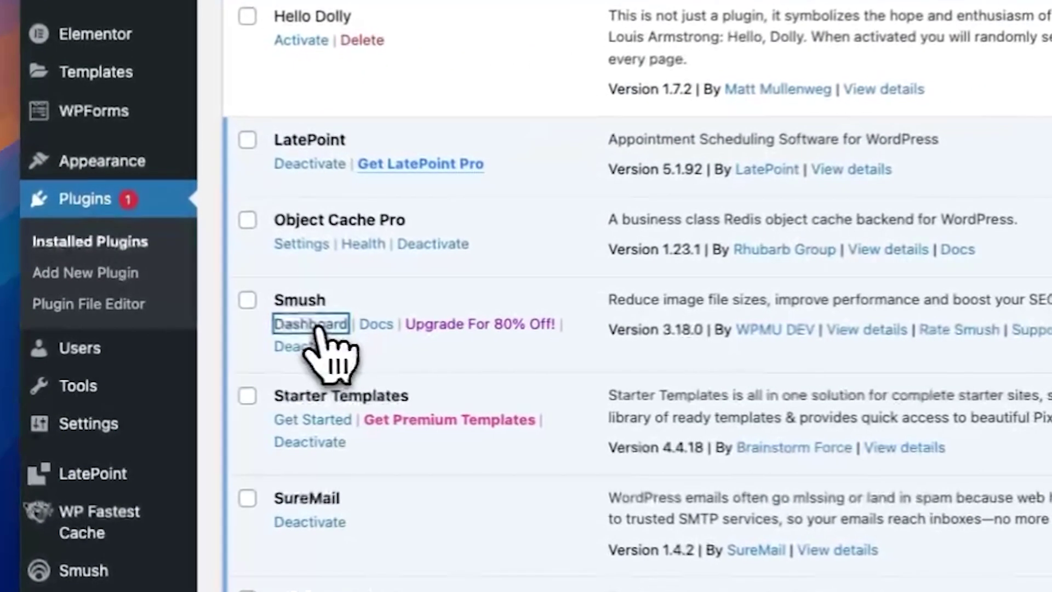
Open the Smush dashboard, go through the first pages of its setup wizard and skip the rest
{"action": "left_click", "coordinate": [222, 356]}
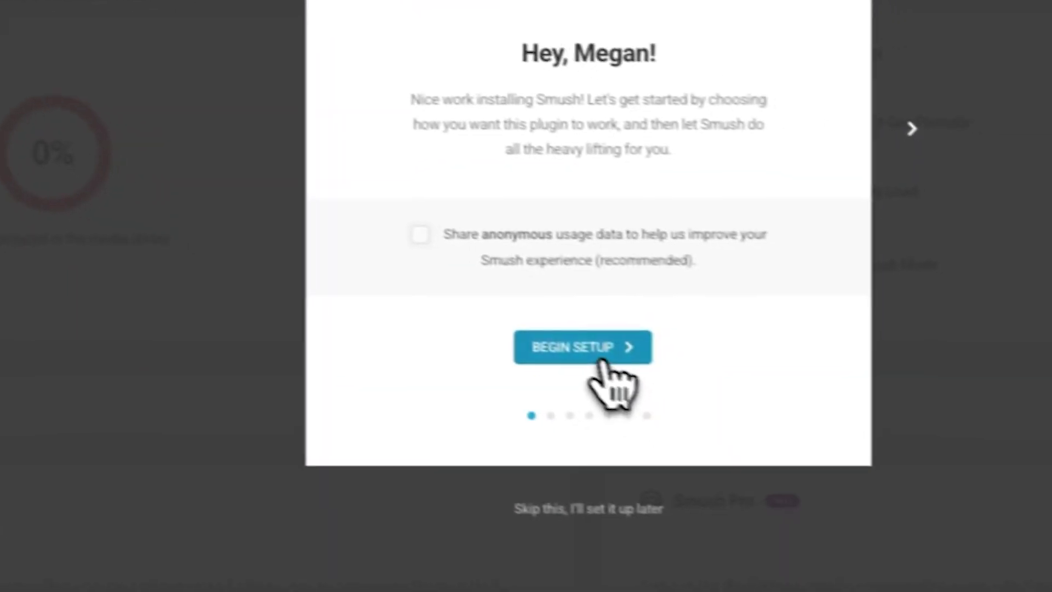
{"action": "left_click", "coordinate": [594, 350]}
{"action": "left_click", "coordinate": [562, 331]}
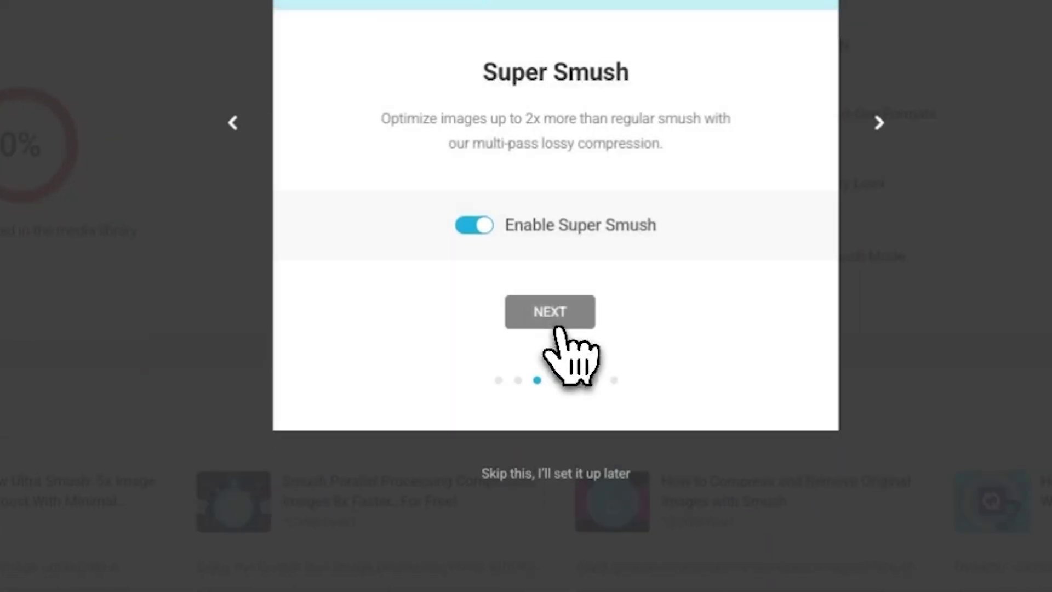
{"action": "left_click", "coordinate": [591, 466]}
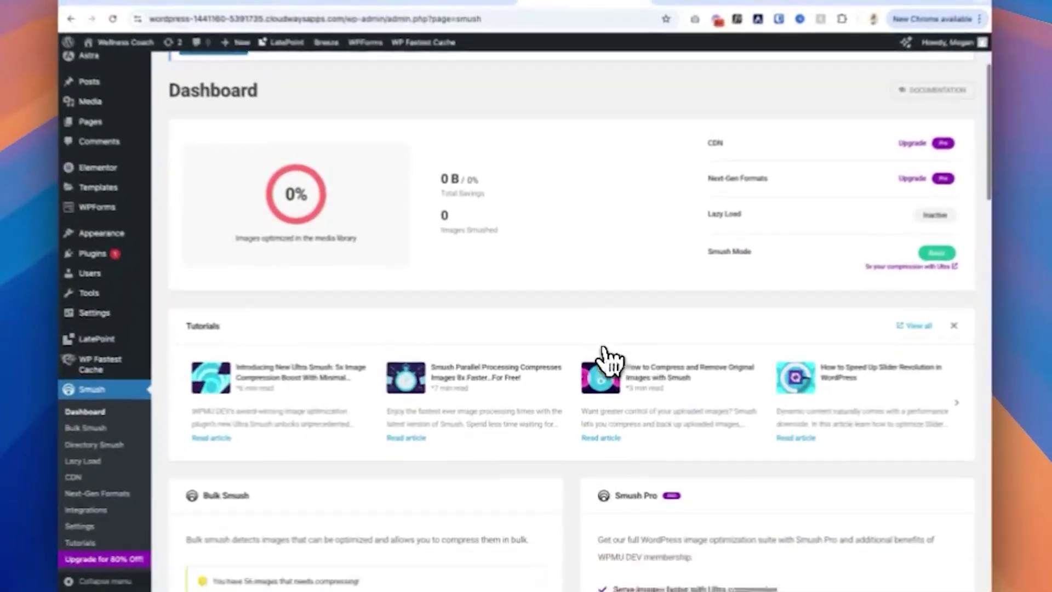
Run Bulk Smush from the Smush dashboard to compress the images in the media library
{"action": "scroll", "coordinate": [607, 364], "scroll_direction": "down", "scroll_amount": 2}
{"action": "scroll", "coordinate": [609, 364], "scroll_direction": "down", "scroll_amount": 7}
{"action": "scroll", "coordinate": [608, 364], "scroll_direction": "up", "scroll_amount": 2}
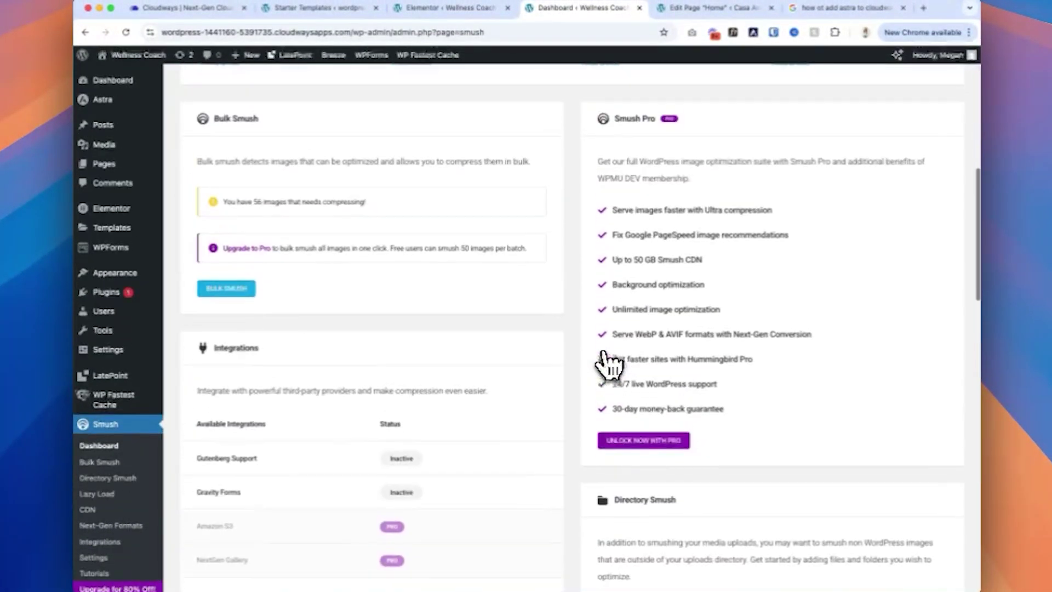
{"action": "scroll", "coordinate": [607, 364], "scroll_direction": "up", "scroll_amount": 1}
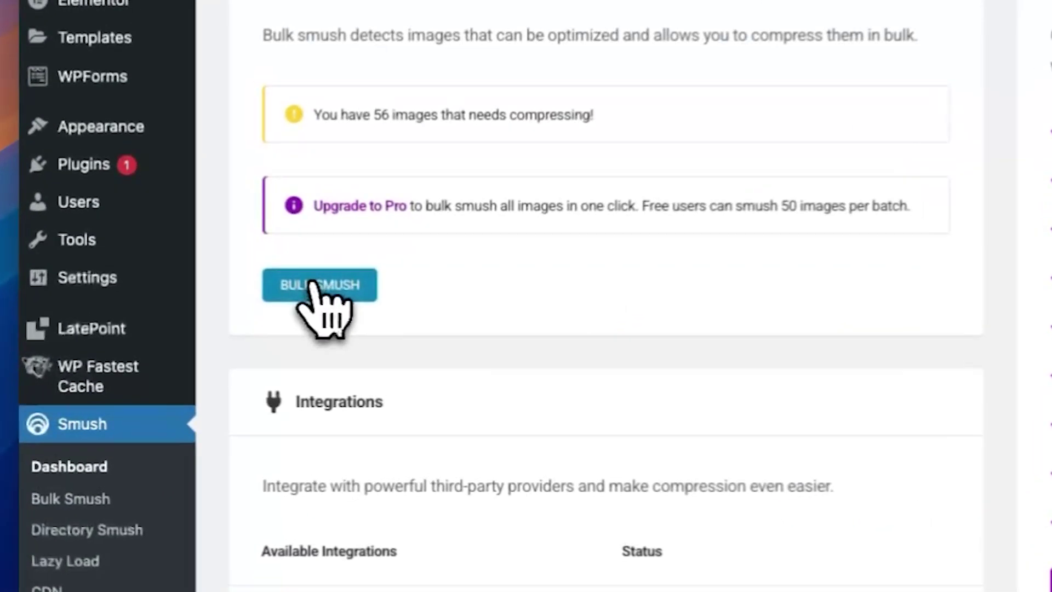
{"action": "left_click", "coordinate": [227, 351]}
{"action": "scroll", "coordinate": [845, 328], "scroll_direction": "down", "scroll_amount": 4}
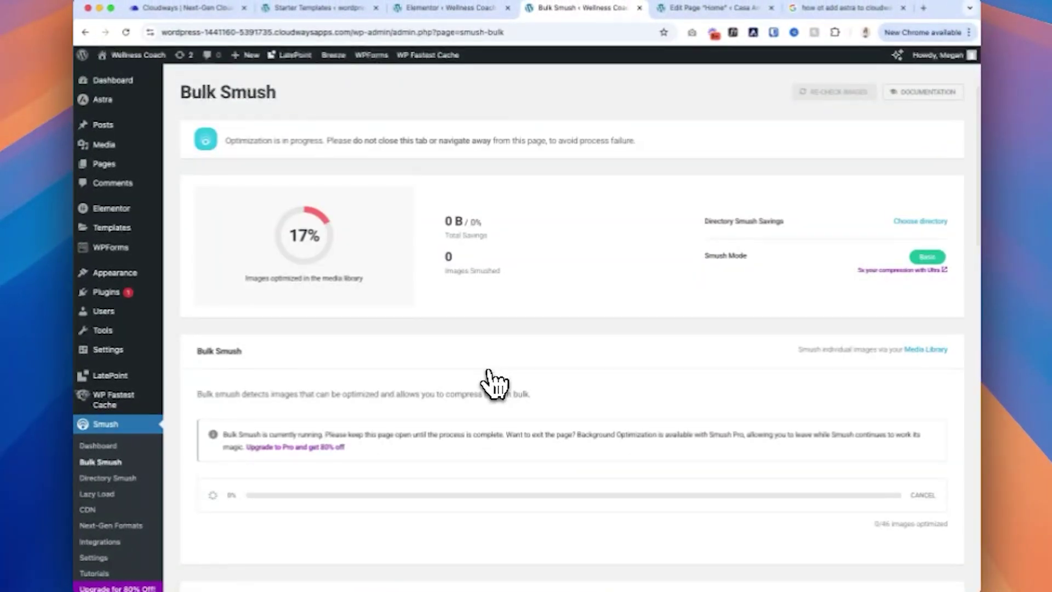
{"action": "scroll", "coordinate": [495, 383], "scroll_direction": "down", "scroll_amount": 3}
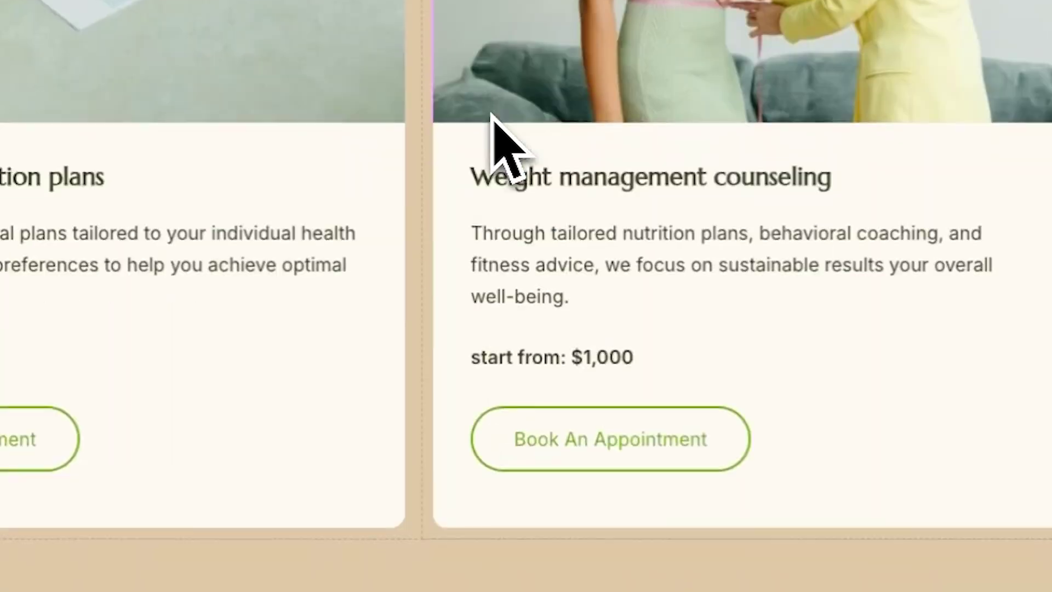
In the Elementor editor, duplicate the "Weight management counseling" card to make a row of three cards
{"action": "scroll", "coordinate": [497, 129], "scroll_direction": "up", "scroll_amount": 10}
{"action": "left_click", "coordinate": [374, 317]}
{"action": "right_click", "coordinate": [317, 310]}
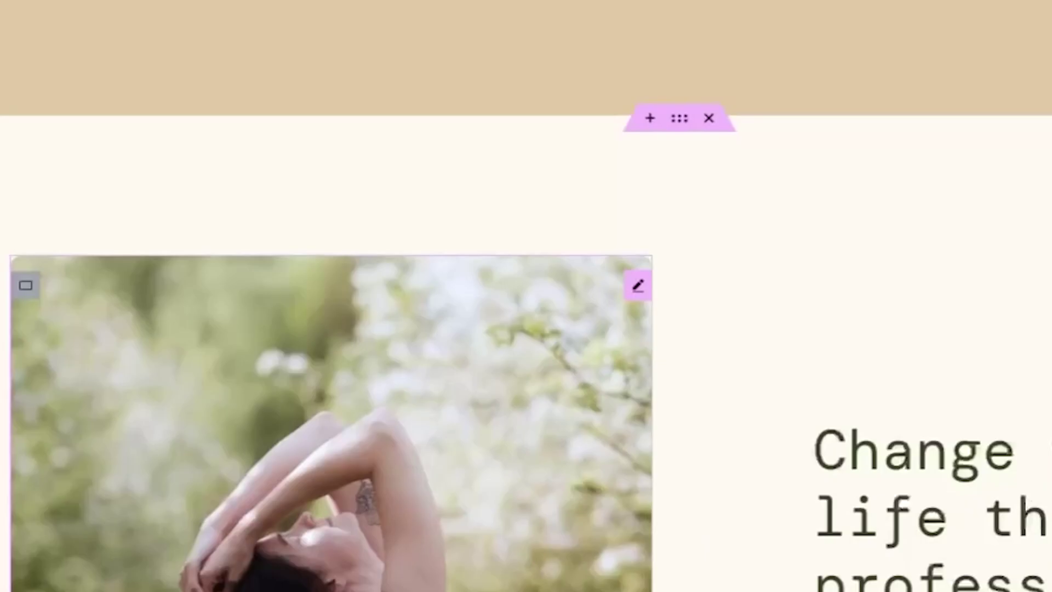
{"action": "scroll", "coordinate": [728, 199], "scroll_direction": "up", "scroll_amount": 10}
{"action": "scroll", "coordinate": [728, 200], "scroll_direction": "down", "scroll_amount": 2}
Set the background color of the text container in the "Personalized nutrition plans" card to transparent, #FDFAF100
{"action": "left_click", "coordinate": [383, 207]}
{"action": "left_click", "coordinate": [174, 299]}
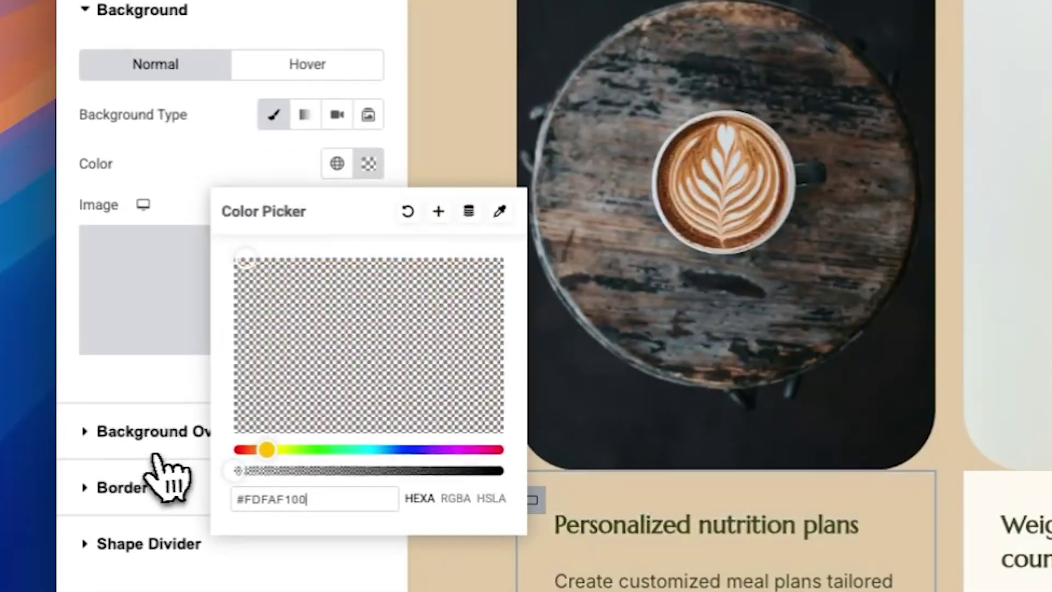
{"action": "left_click", "coordinate": [148, 383]}
Retitle the first card "Handcrafted Lattes" and delete the leftover description, price and booking content from the cards
{"action": "left_click", "coordinate": [634, 527]}
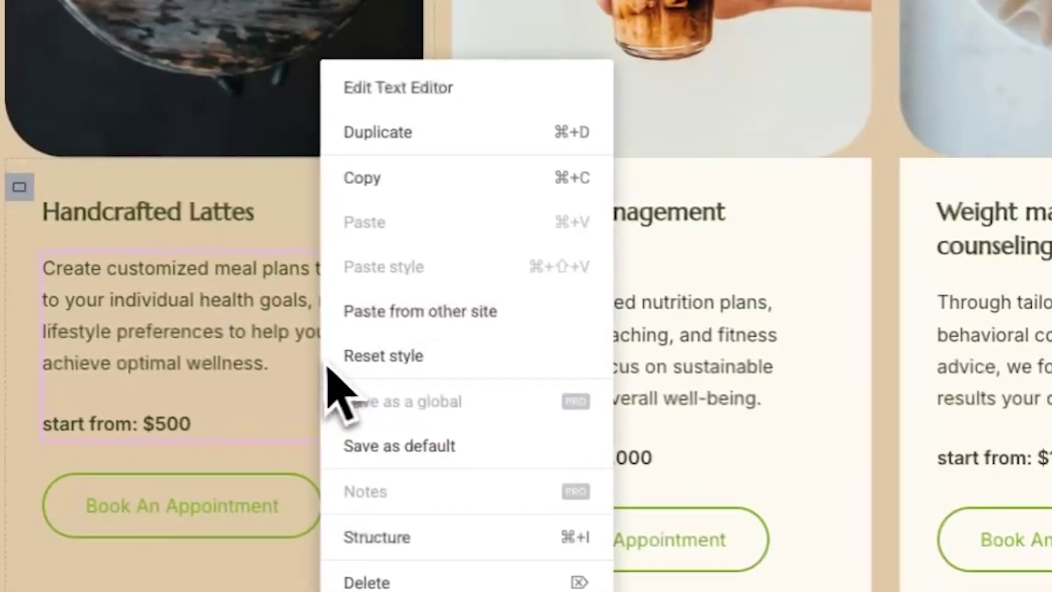
{"action": "left_click", "coordinate": [364, 579]}
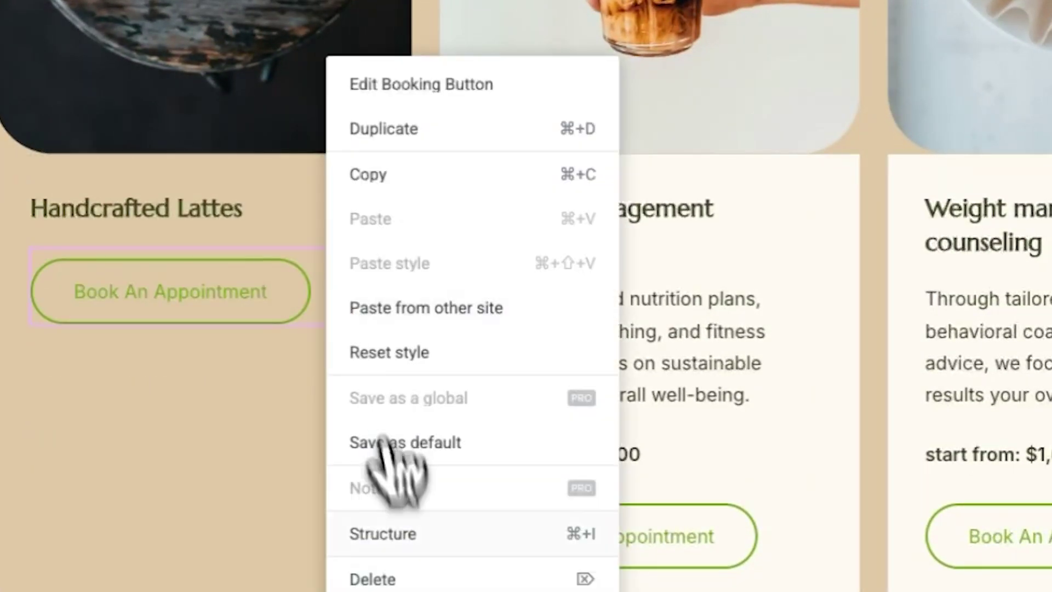
{"action": "left_click", "coordinate": [378, 575]}
{"action": "right_click", "coordinate": [422, 207]}
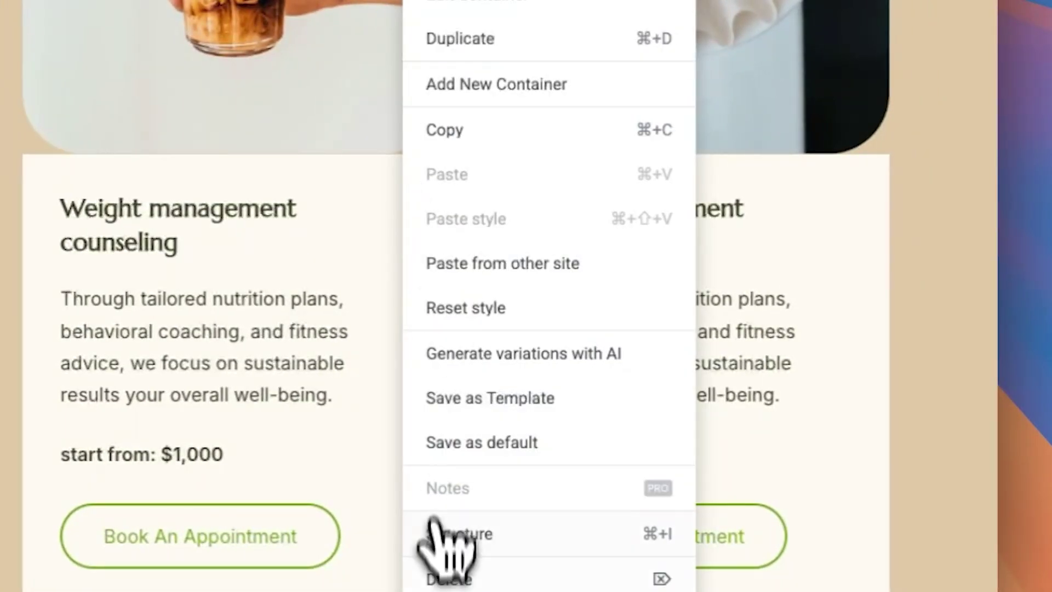
{"action": "left_click", "coordinate": [448, 577]}
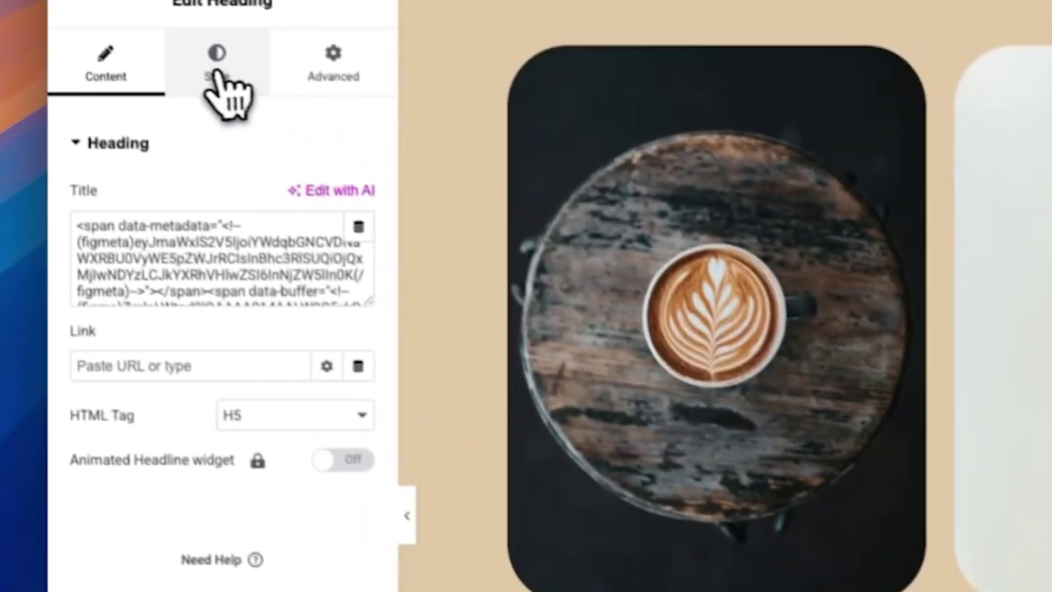
Style the "Handcrafted Lattes" heading with the site's monospaced font and center it under the latte photo
{"action": "left_click", "coordinate": [217, 72]}
{"action": "triple_click", "coordinate": [679, 440]}
{"action": "left_click", "coordinate": [335, 109]}
{"action": "left_click", "coordinate": [170, 268]}
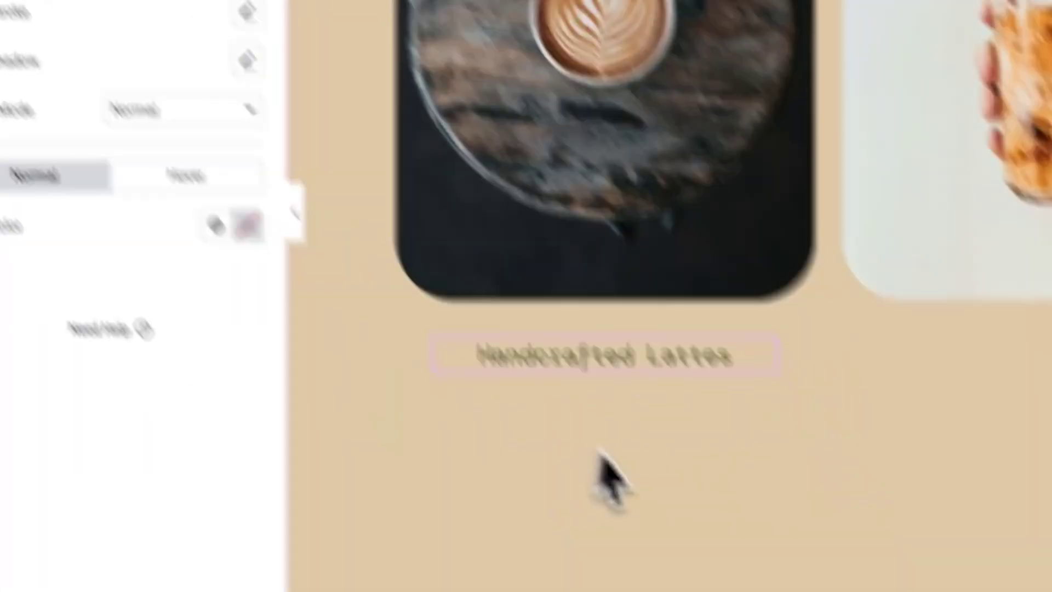
{"action": "right_click", "coordinate": [658, 356]}
{"action": "left_click", "coordinate": [611, 579]}
{"action": "key", "text": "super+z"}
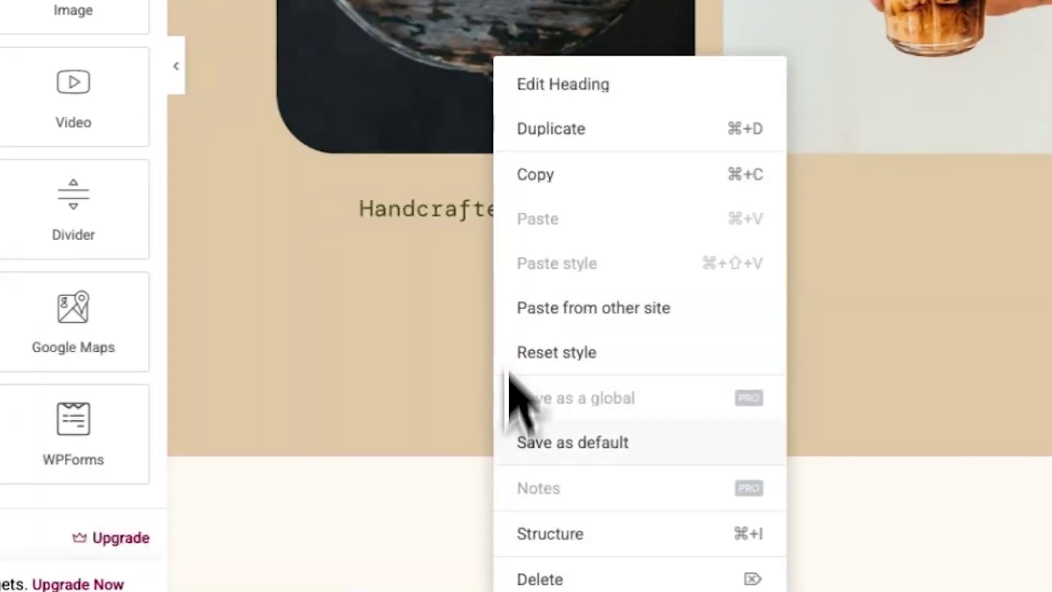
Duplicate the "Handcrafted Lattes" text block and place the copy under the second card's iced coffee photo
{"action": "left_click", "coordinate": [570, 129]}
{"action": "left_click_drag", "start_coordinate": [411, 277], "coordinate": [922, 167]}
{"action": "left_click_drag", "start_coordinate": [755, 203], "coordinate": [562, 241]}
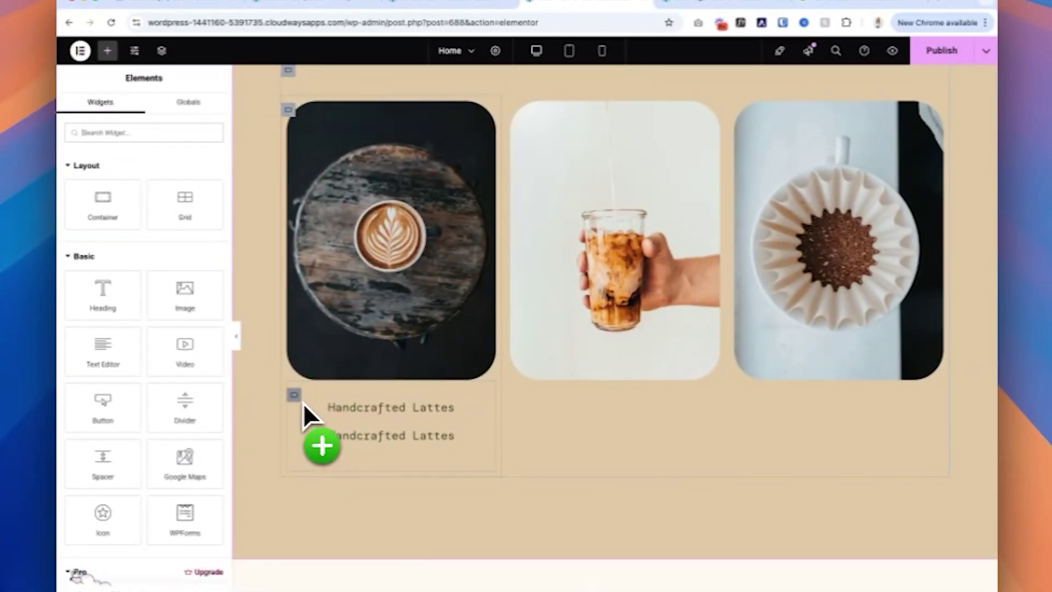
{"action": "right_click", "coordinate": [354, 435]}
{"action": "left_click", "coordinate": [376, 590]}
{"action": "right_click", "coordinate": [292, 397]}
{"action": "left_click", "coordinate": [419, 131]}
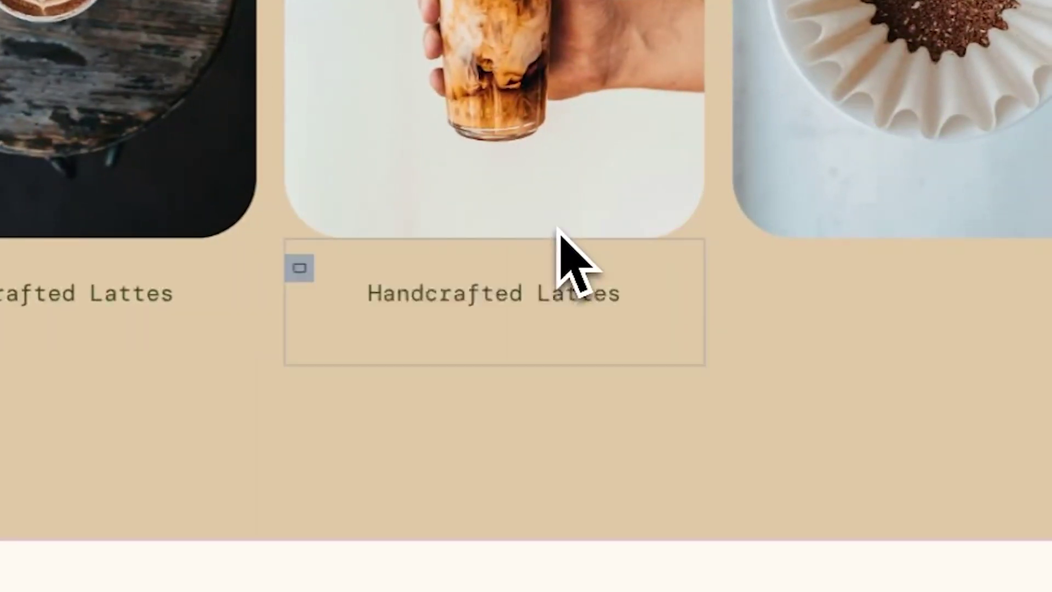
Copy the "Handcrafted Lattes" text block once more and place it under the third card's coffee filter photo
{"action": "right_click", "coordinate": [296, 272]}
{"action": "left_click", "coordinate": [383, 124]}
{"action": "left_click_drag", "start_coordinate": [299, 396], "coordinate": [902, 234]}
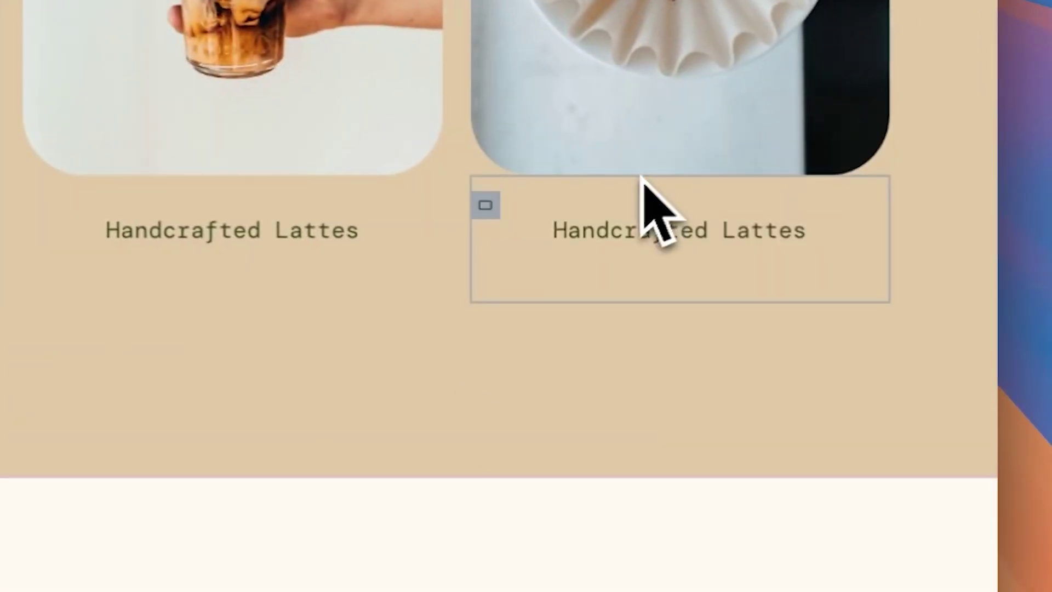
Try to place a Heading widget between the "Sip, Savor, Repeat" heading and the row of cards
{"action": "scroll", "coordinate": [340, 516], "scroll_direction": "up", "scroll_amount": 6}
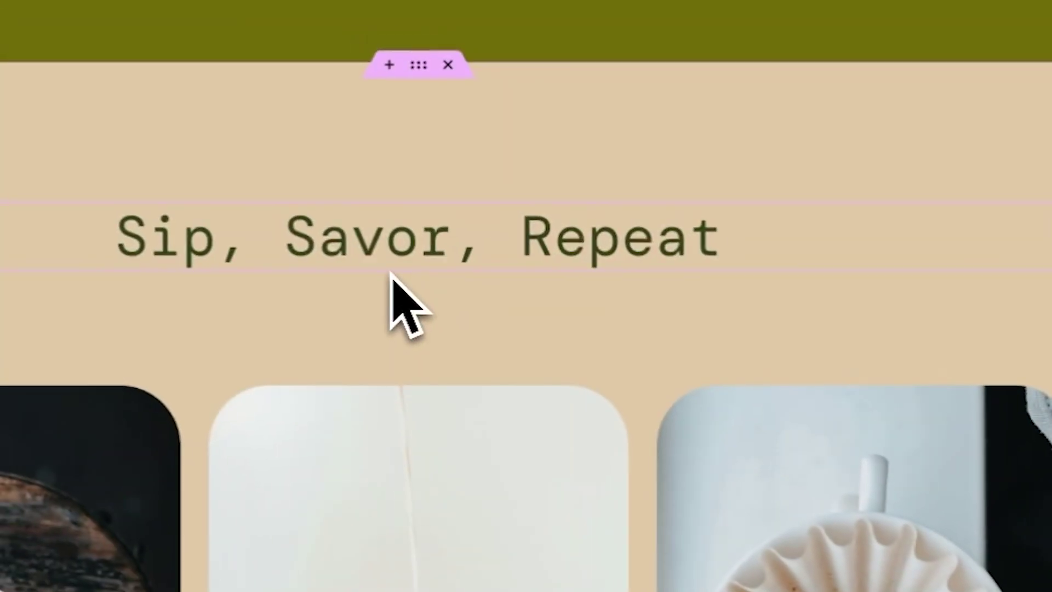
{"action": "left_click", "coordinate": [718, 282]}
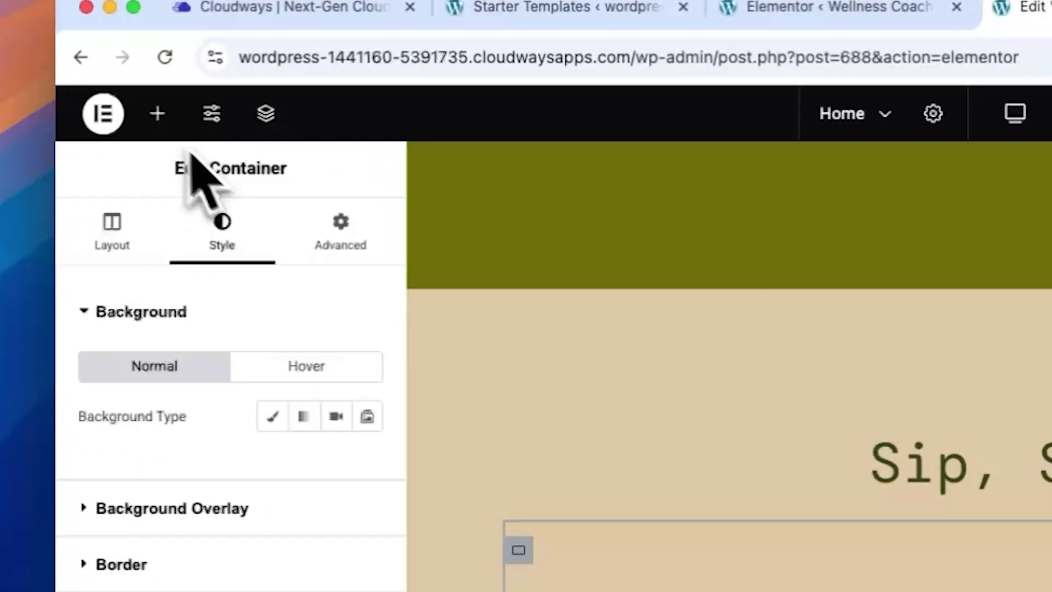
{"action": "left_click", "coordinate": [158, 113]}
{"action": "left_click_drag", "start_coordinate": [148, 564], "coordinate": [756, 305]}
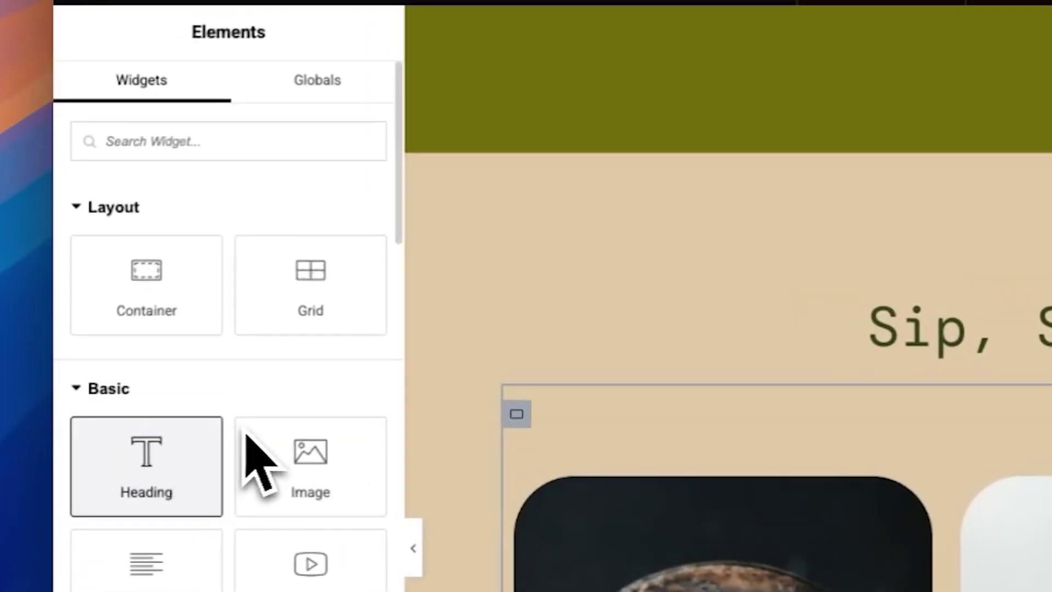
{"action": "scroll", "coordinate": [257, 460], "scroll_direction": "down", "scroll_amount": 10}
{"action": "scroll", "coordinate": [258, 460], "scroll_direction": "up", "scroll_amount": 15}
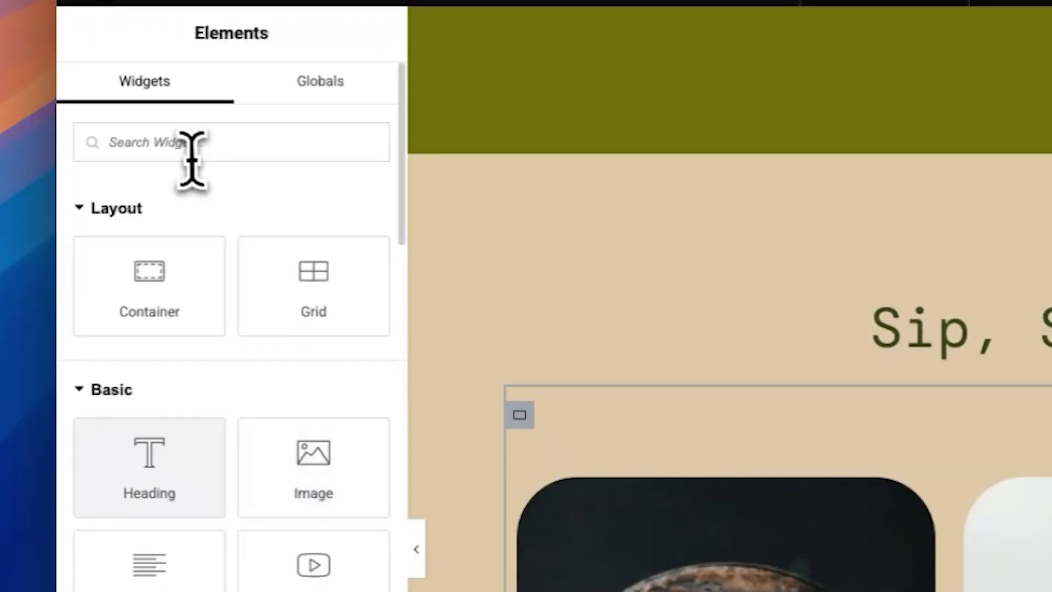
Add a text widget under the "Sip, Savor, Repeat" heading and paste in the menu paragraph about bold espresso and velvety cappuccinos
{"action": "left_click", "coordinate": [189, 153]}
{"action": "type", "text": "tex"}
{"action": "left_click_drag", "start_coordinate": [313, 230], "coordinate": [1051, 378]}
{"action": "key", "text": "ctrl+a"}
{"action": "type", "text": "\">From bold espresso to velvety cappuccinos, our menu is crafted to delight every coffee lover. Don't miss our pastel de nata paired with a shot of espresso."}
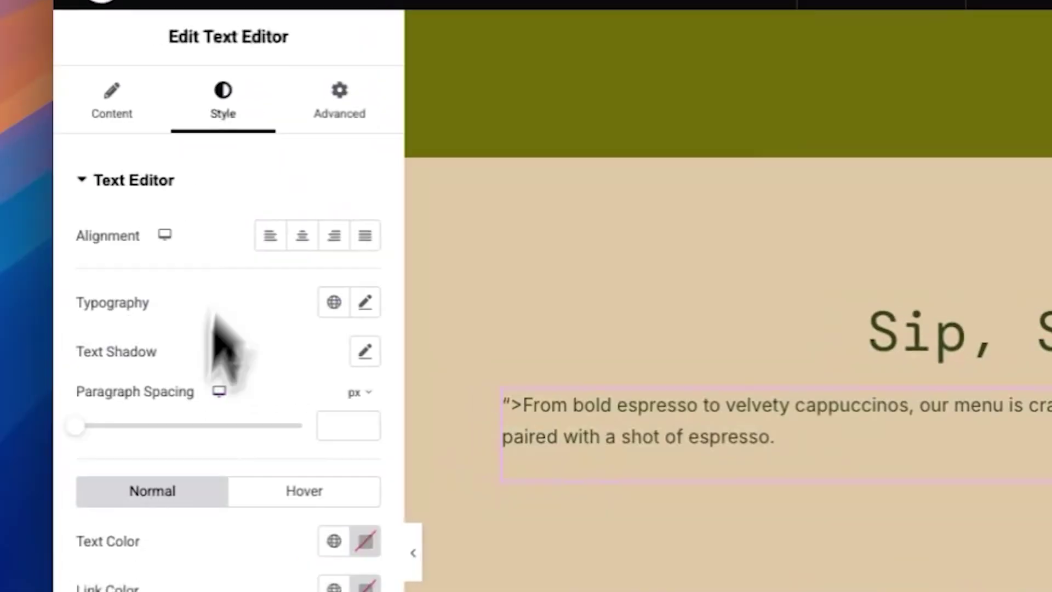
{"action": "left_click", "coordinate": [334, 302]}
{"action": "left_click", "coordinate": [173, 460]}
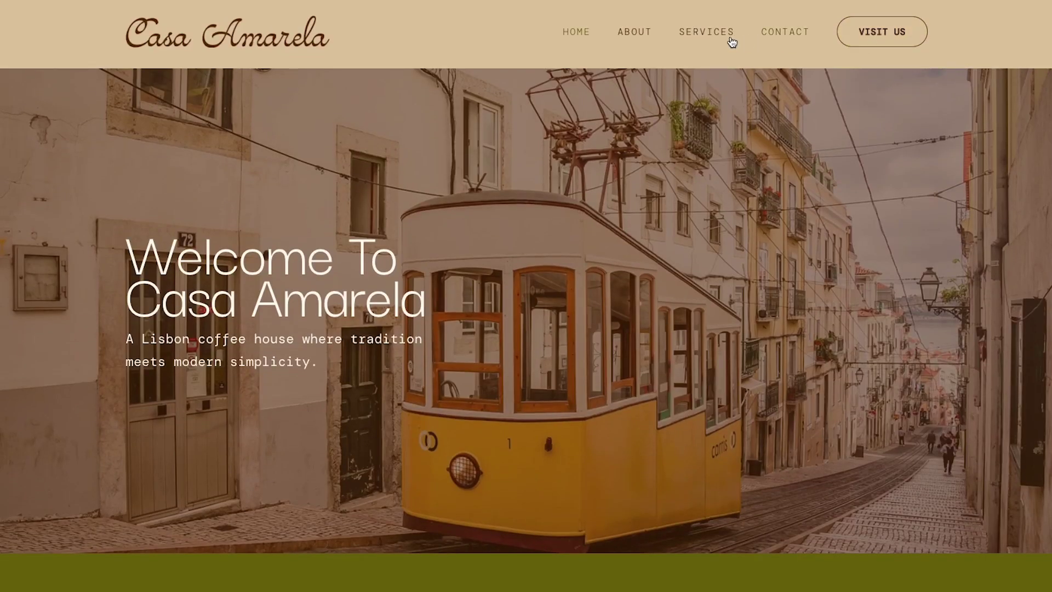
Review the finished home page from the hero section through the menu cards to the footer
{"action": "scroll", "coordinate": [965, 210], "scroll_direction": "down", "scroll_amount": 5}
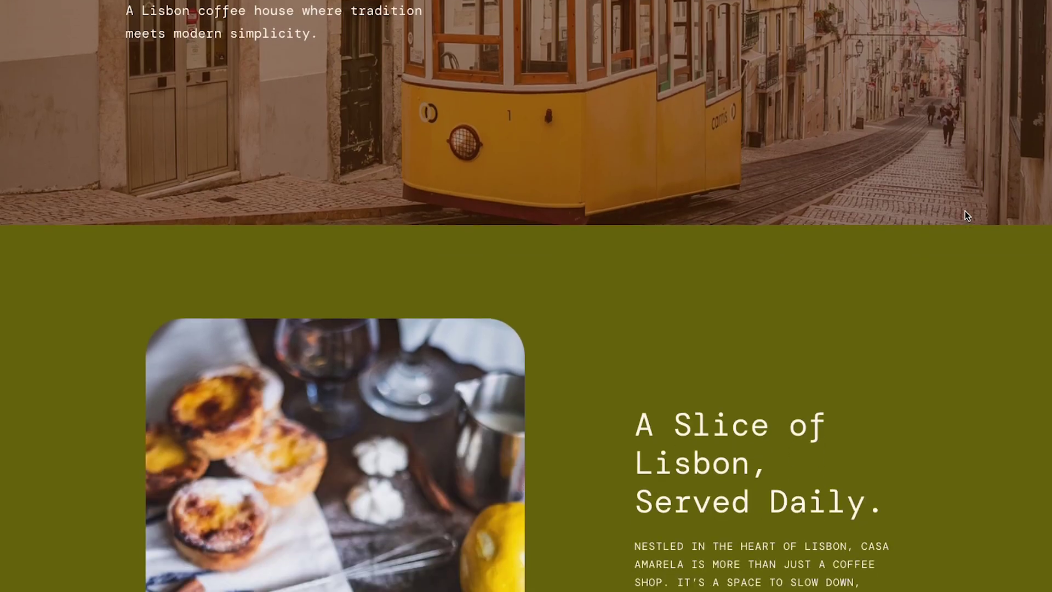
{"action": "scroll", "coordinate": [965, 211], "scroll_direction": "down", "scroll_amount": 15}
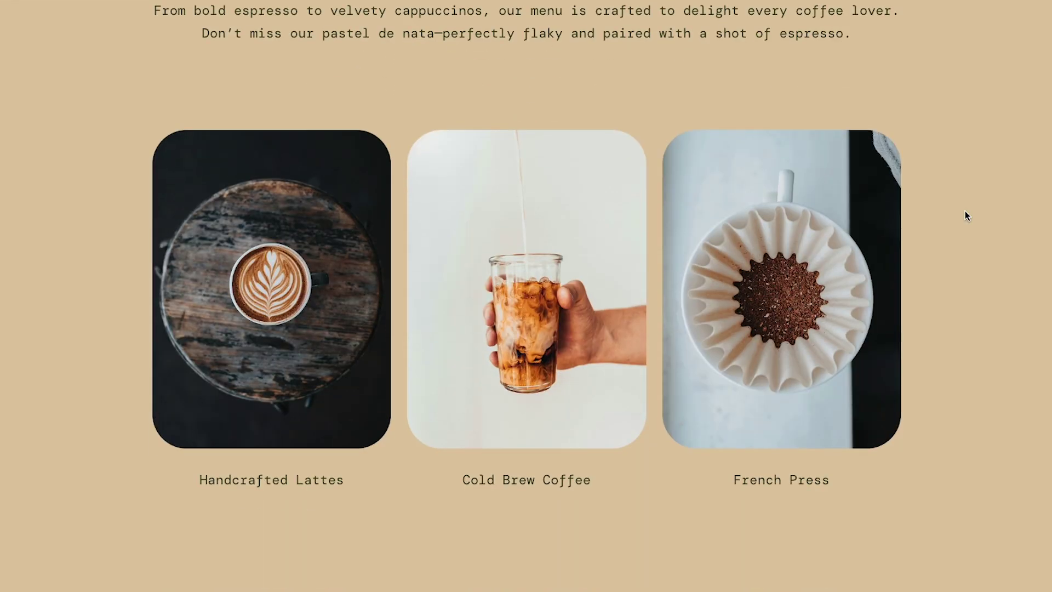
{"action": "scroll", "coordinate": [965, 210], "scroll_direction": "down", "scroll_amount": 10}
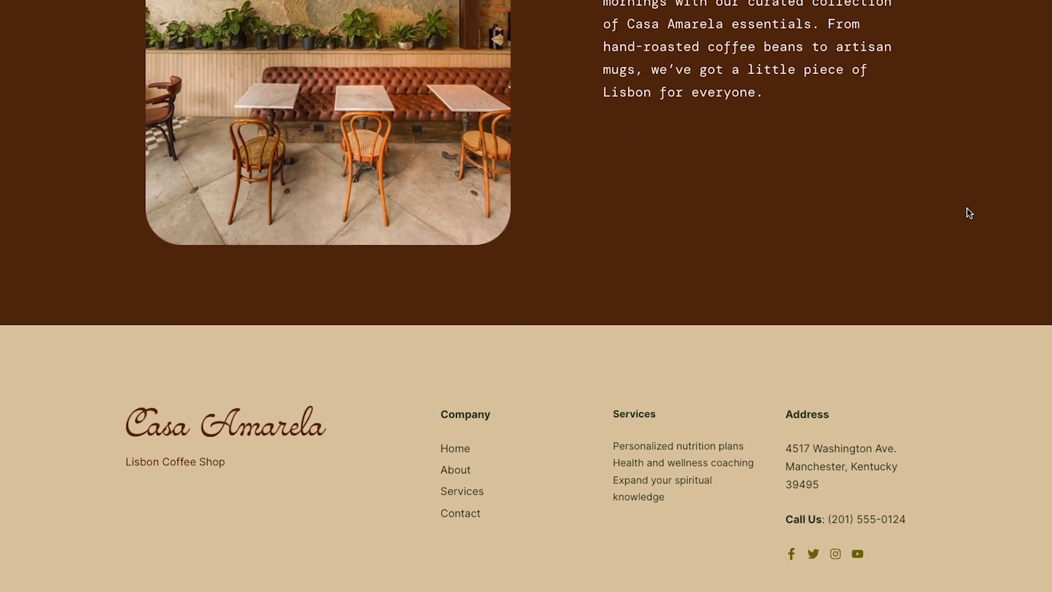